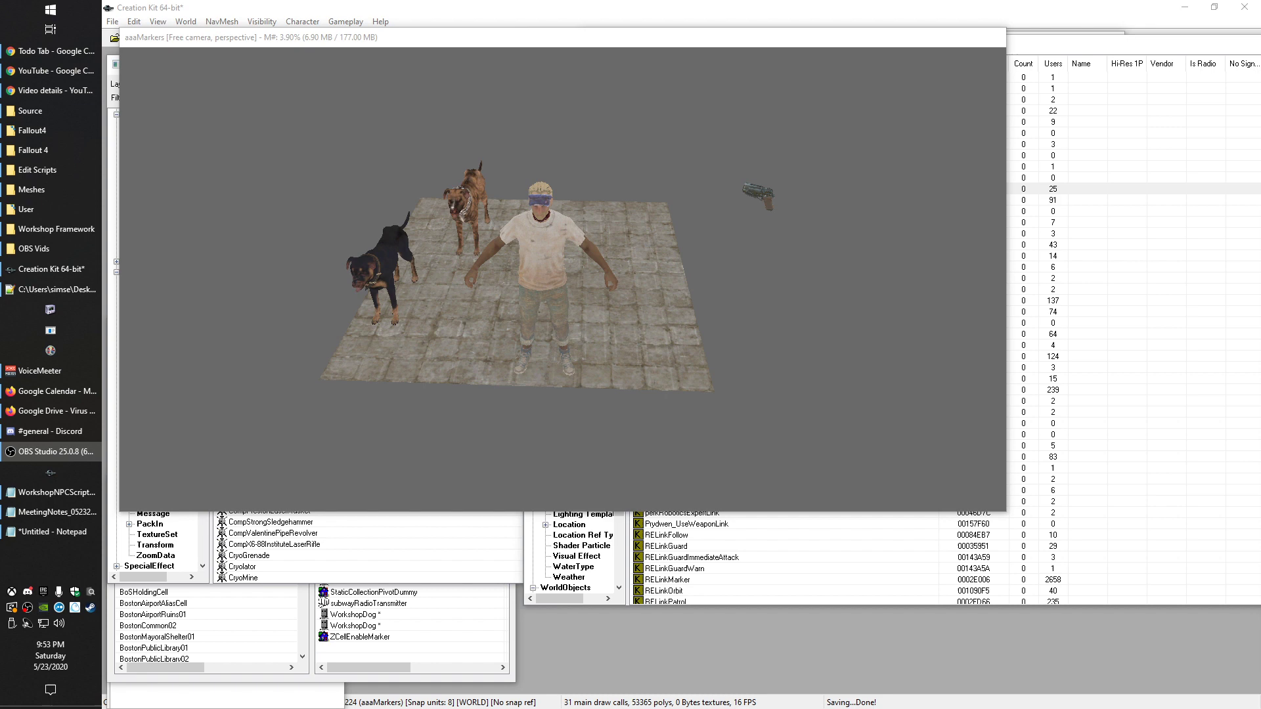
Orbit the scene and open the black WorkshopDog's Reference window, moved aside, showing its empty Linked Ref tab
{"action": "left_click", "coordinate": [754, 367]}
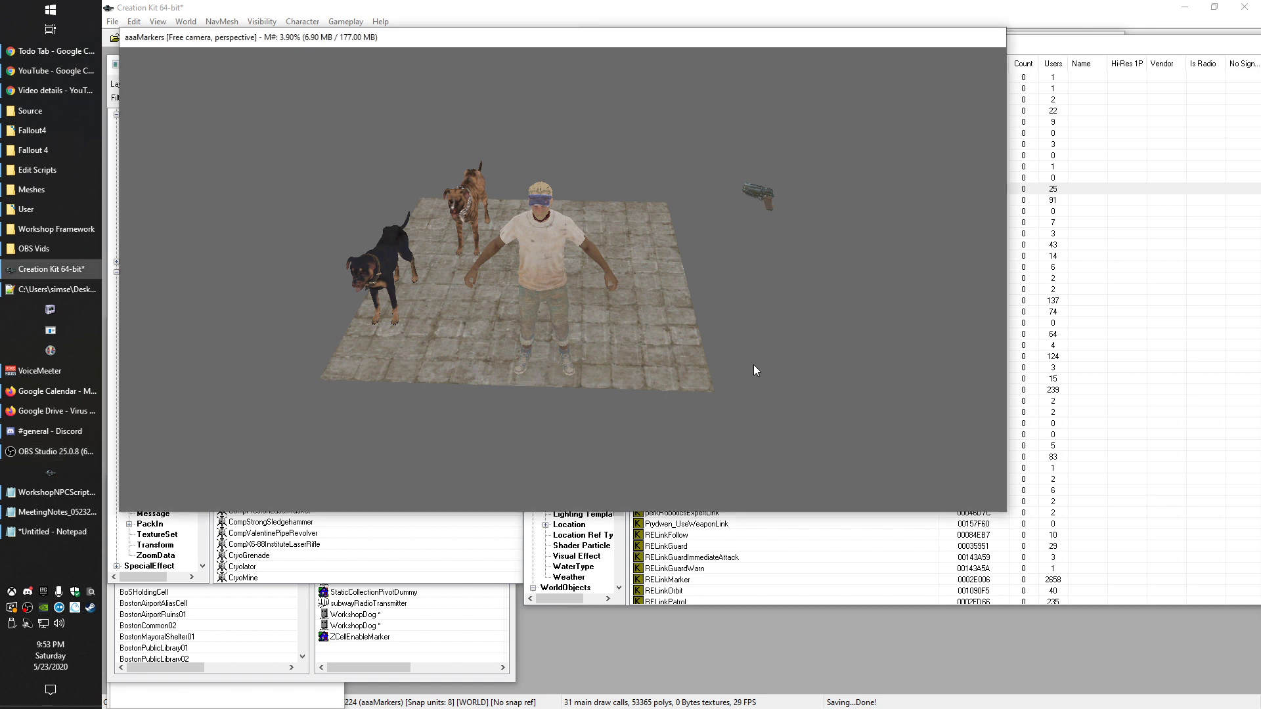
{"action": "middle_click_drag", "start_coordinate": [733, 336], "coordinate": [537, 395]}
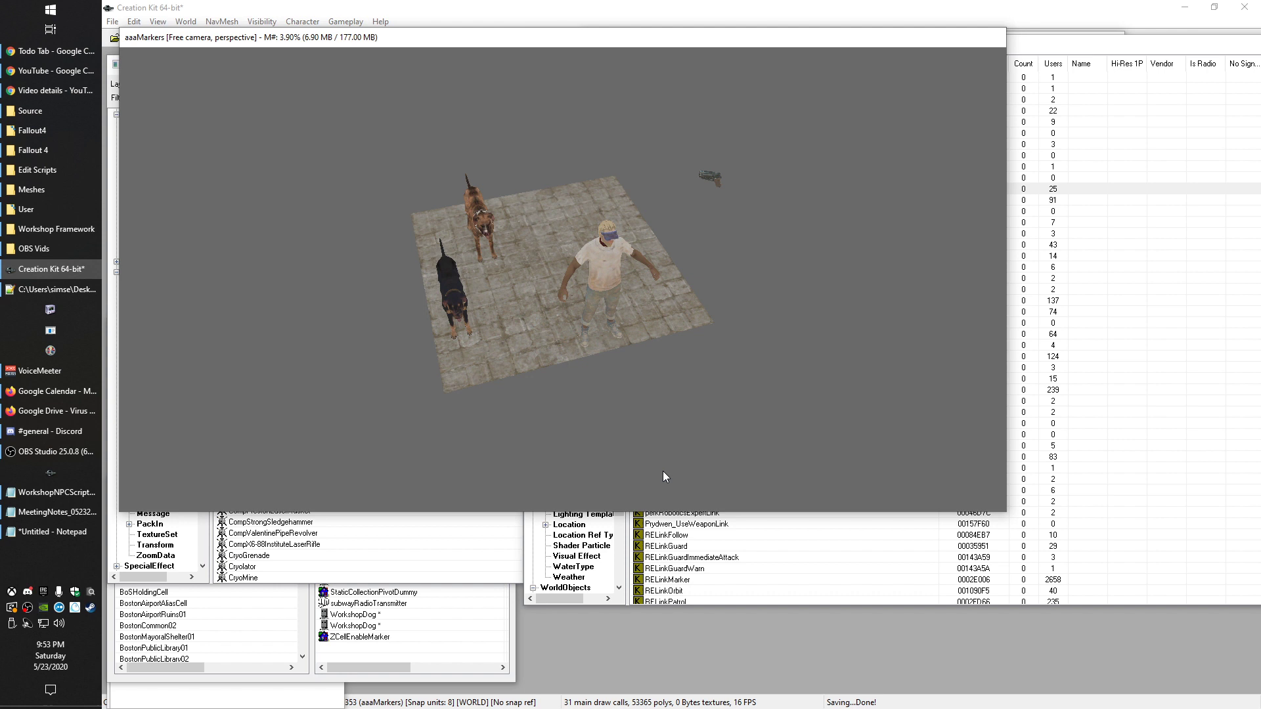
{"action": "left_click", "coordinate": [611, 260]}
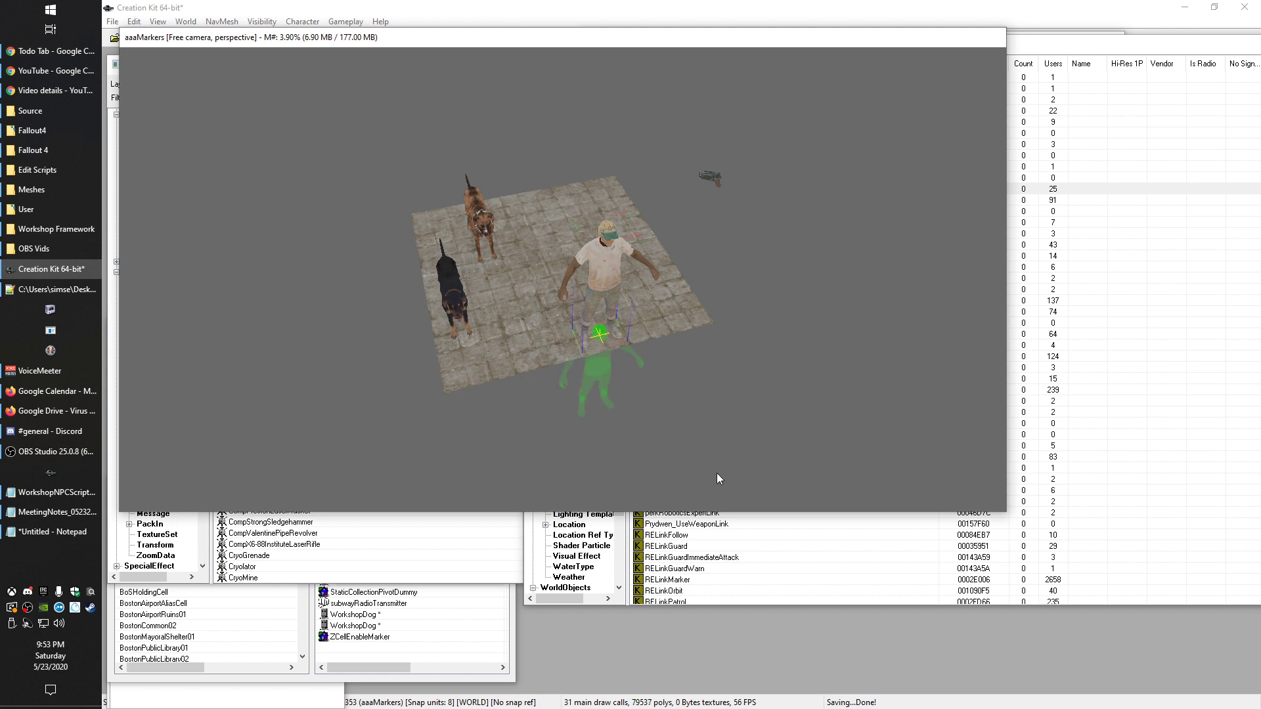
{"action": "mouse_move", "coordinate": [668, 443]}
{"action": "middle_mouse_down", "text": "shift"}
{"action": "mouse_move", "coordinate": [637, 417]}
{"action": "mouse_move", "coordinate": [651, 429]}
{"action": "middle_mouse_up", "text": "shift"}
{"action": "left_click", "coordinate": [660, 463]}
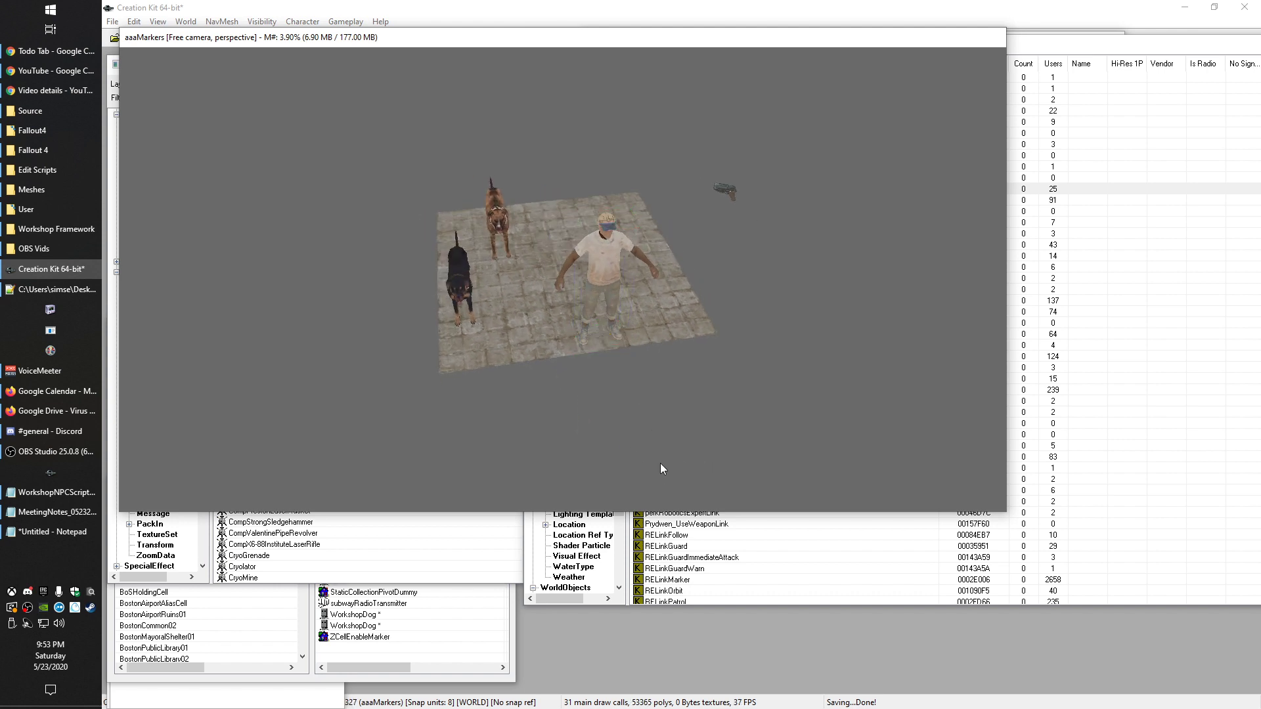
{"action": "double_click", "coordinate": [460, 271]}
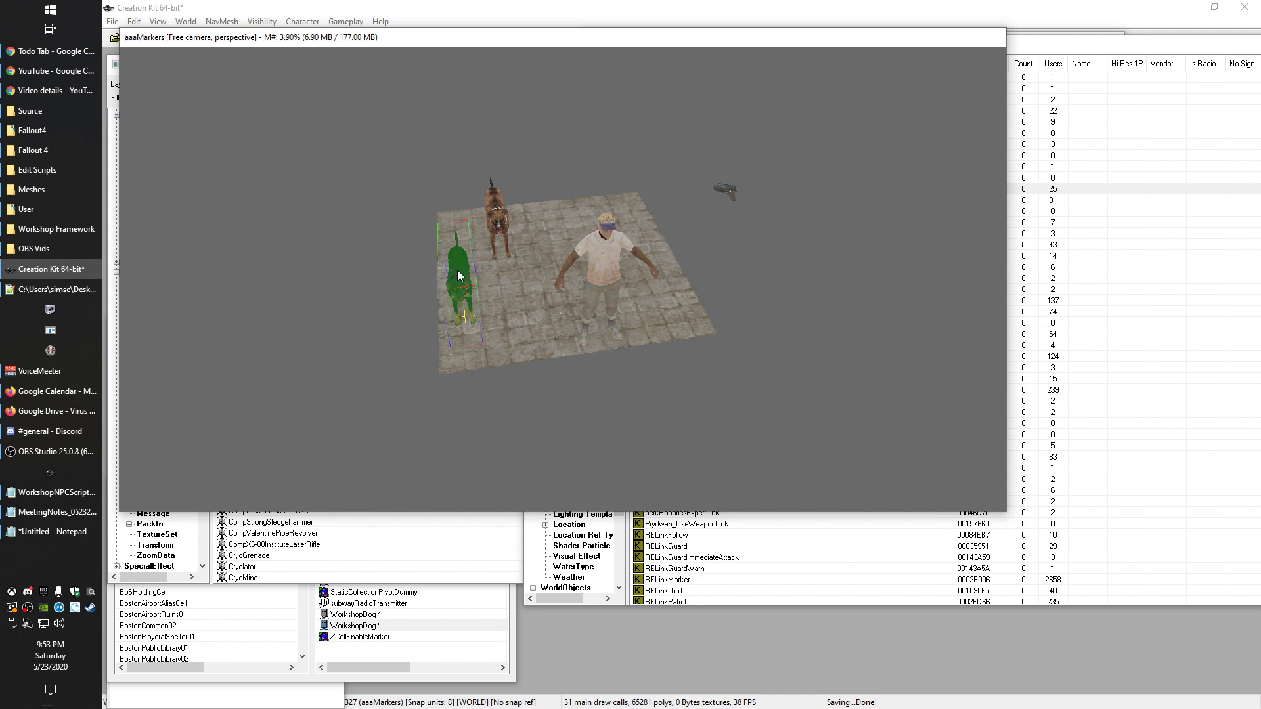
{"action": "left_click_drag", "start_coordinate": [631, 175], "coordinate": [216, 95]}
Add Solomon as the black dog's linked reference, picked in the render window, and close its properties
{"action": "right_click", "coordinate": [249, 258]}
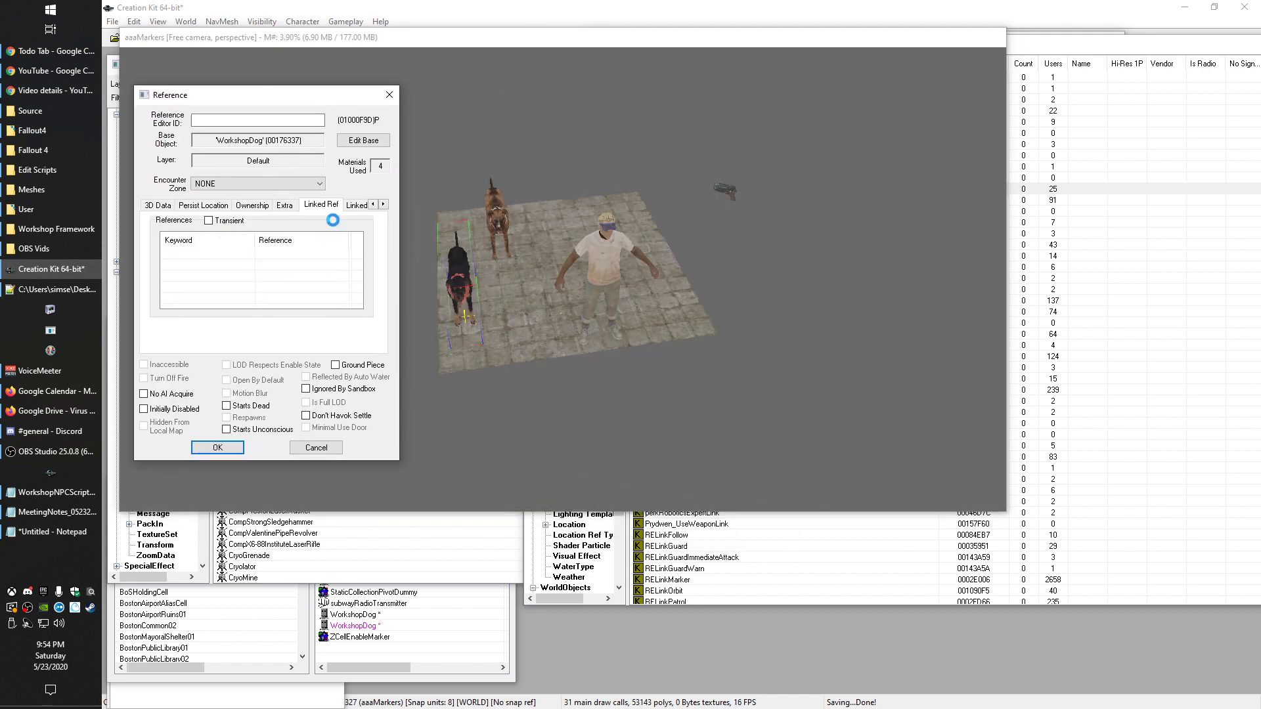
{"action": "left_click", "coordinate": [281, 266]}
{"action": "left_click", "coordinate": [233, 143]}
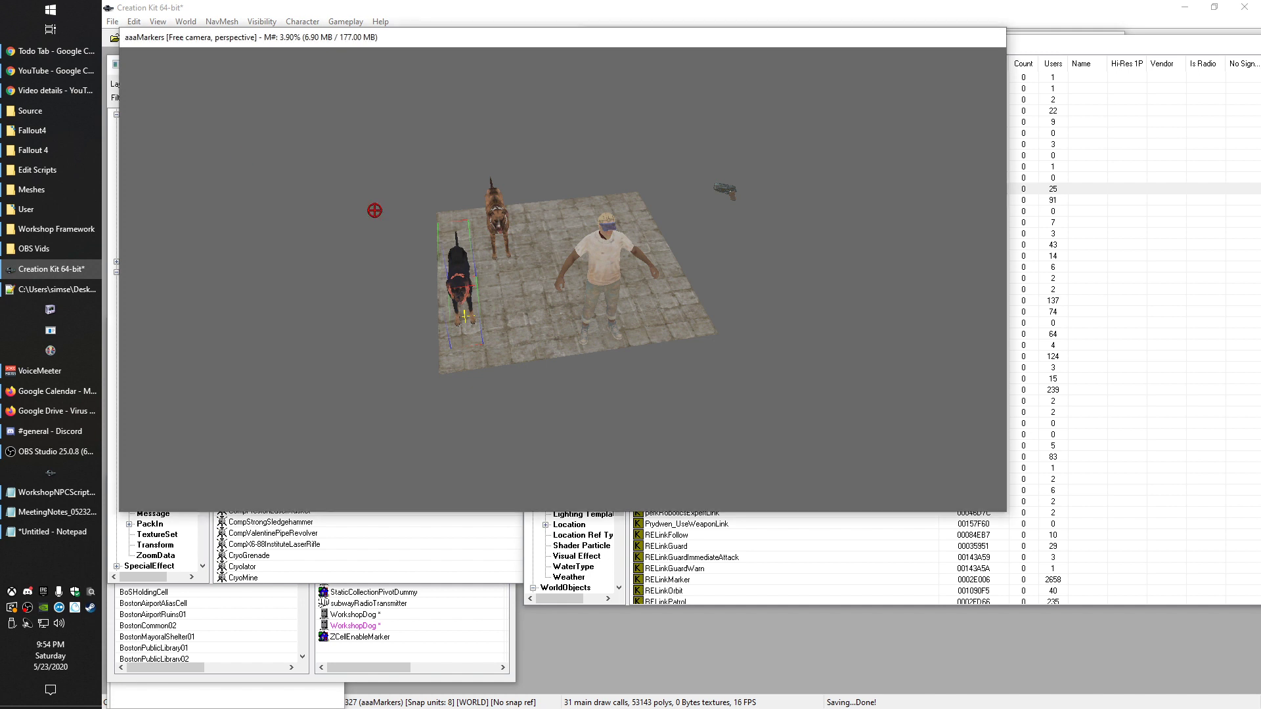
{"action": "left_click", "coordinate": [606, 248]}
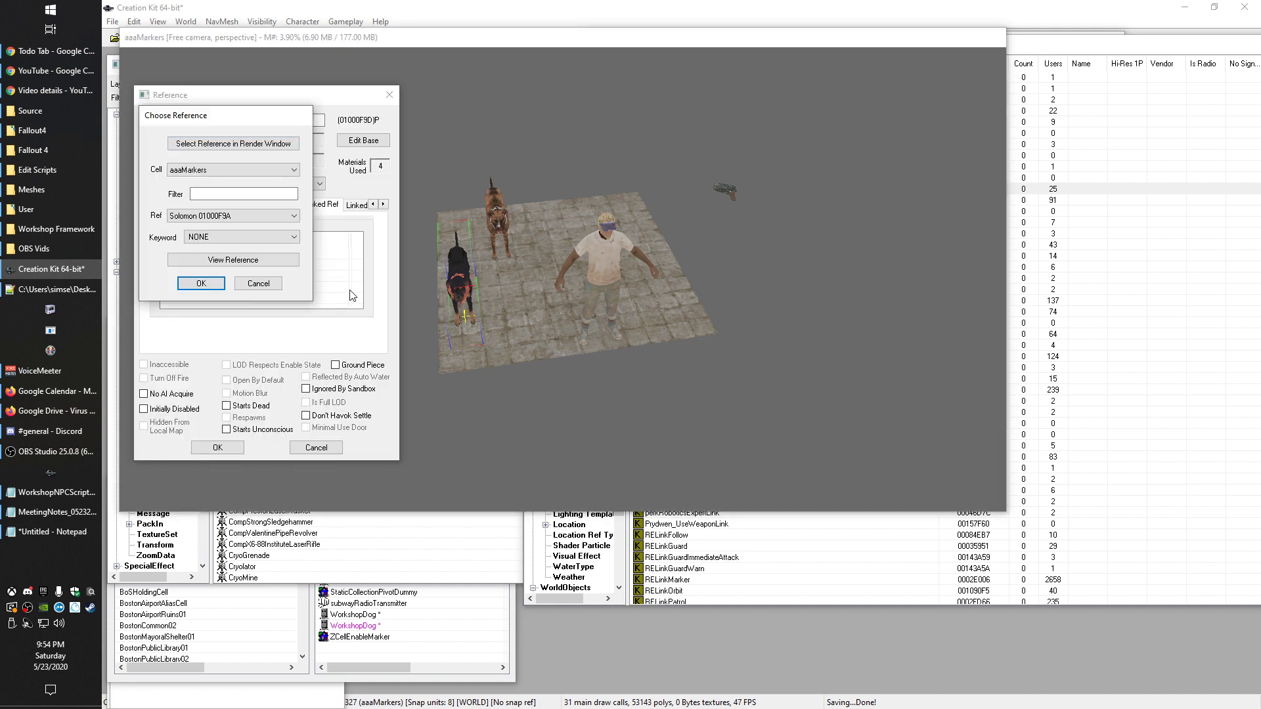
{"action": "left_click", "coordinate": [209, 287]}
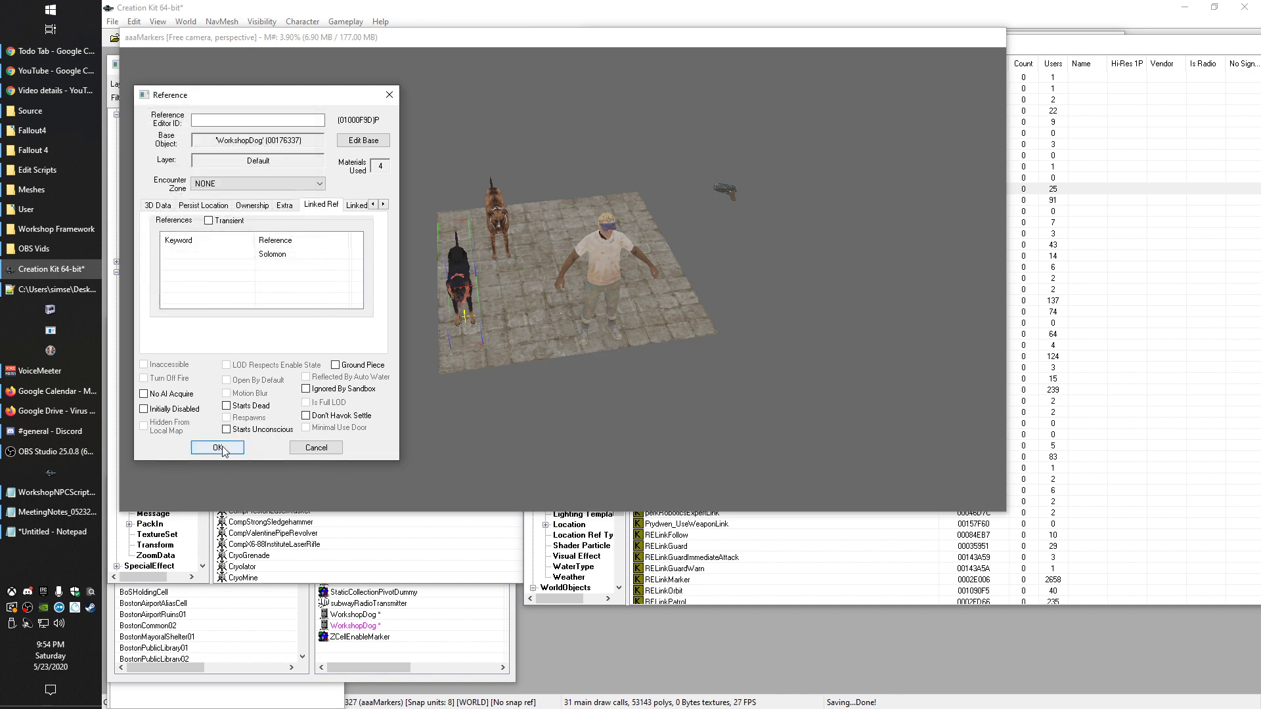
{"action": "key", "text": "Return"}
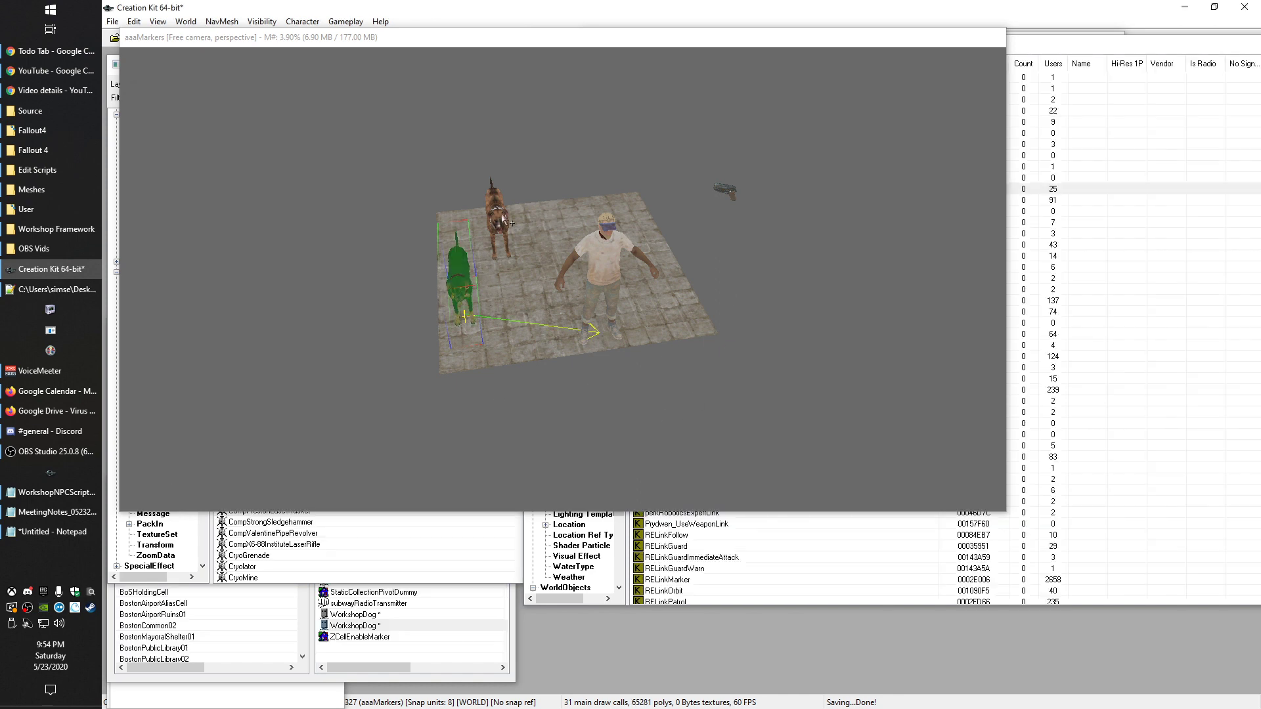
Give the brown dog a new linked reference to Solomon and save its properties
{"action": "double_click", "coordinate": [498, 222]}
{"action": "right_click", "coordinate": [655, 346]}
{"action": "left_click", "coordinate": [666, 349]}
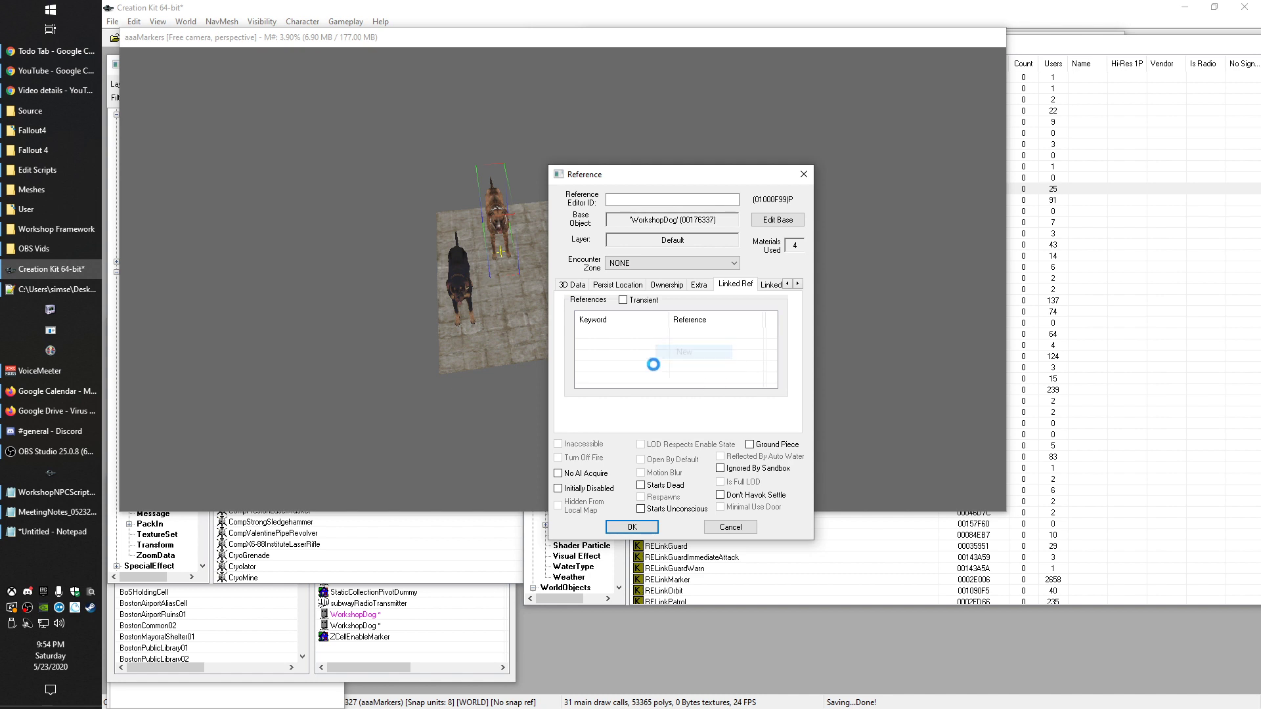
{"action": "left_click", "coordinate": [604, 223]}
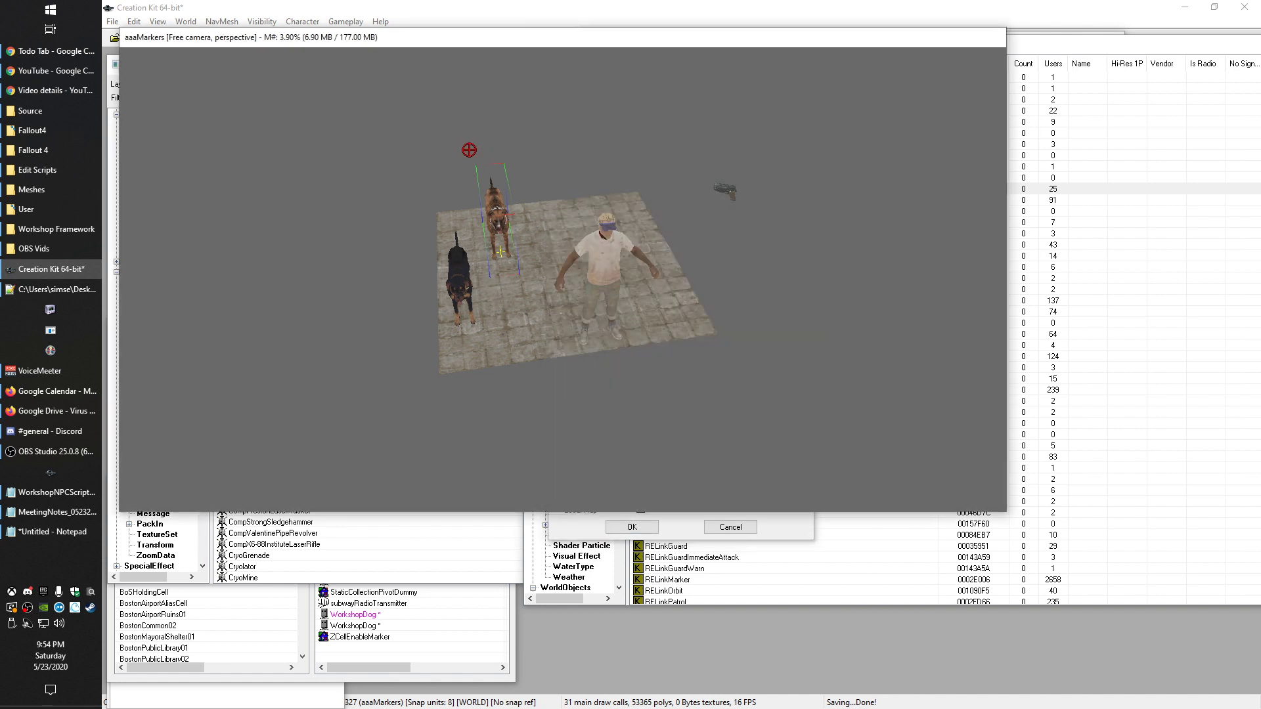
{"action": "left_click", "coordinate": [591, 259]}
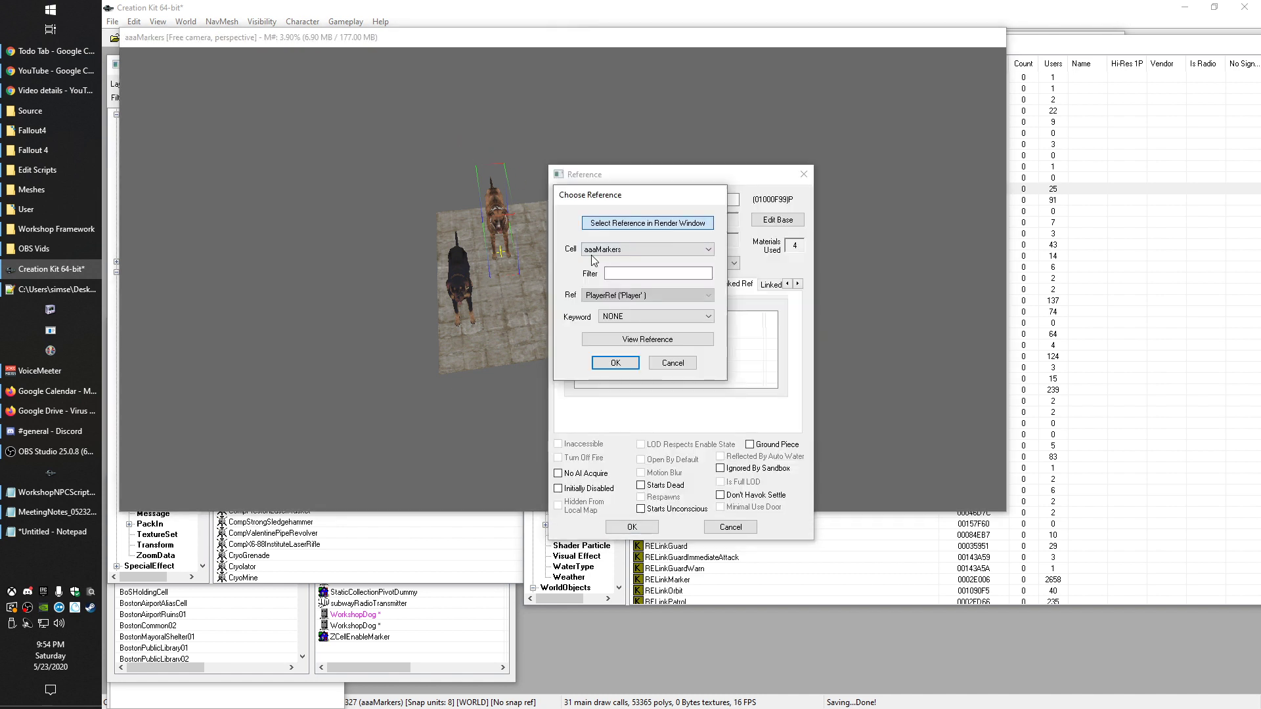
{"action": "left_click", "coordinate": [609, 362]}
{"action": "left_click", "coordinate": [632, 526]}
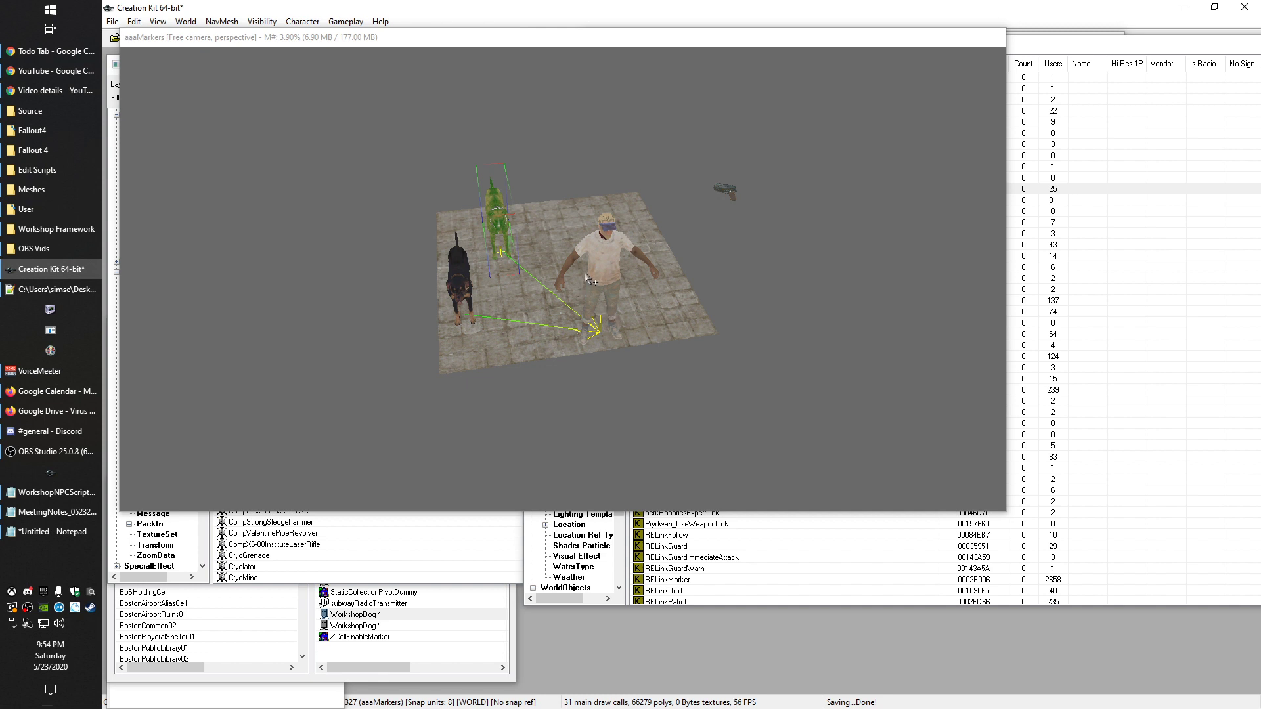
Select Solomon and then the brown dog to check the new links, then clear the selection
{"action": "left_click", "coordinate": [596, 257]}
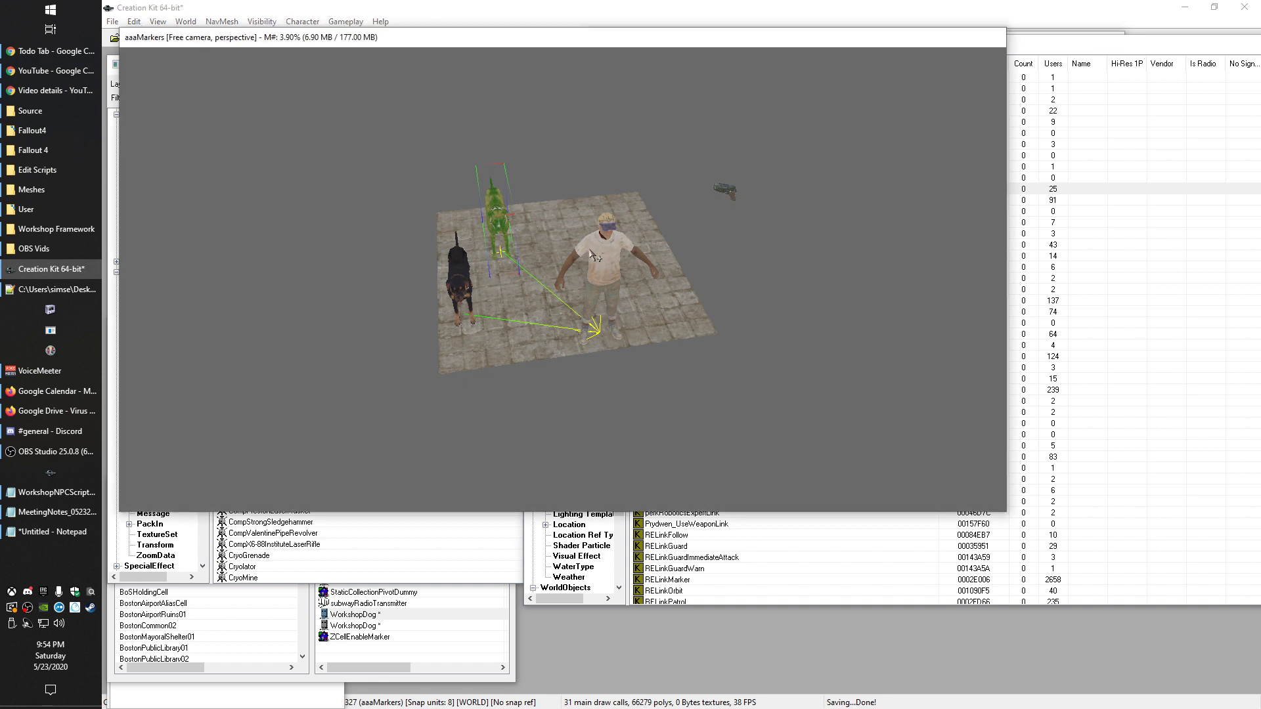
{"action": "left_click", "coordinate": [603, 260]}
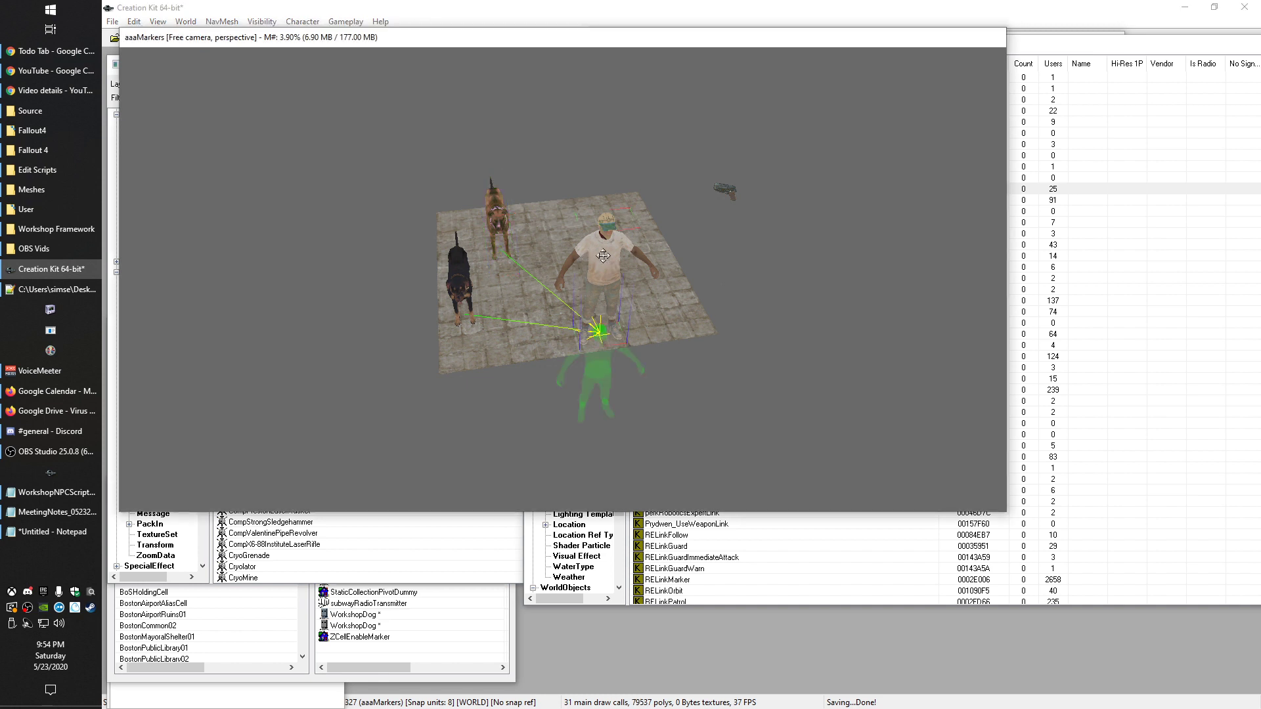
{"action": "left_click", "coordinate": [500, 225]}
{"action": "left_click", "coordinate": [361, 311]}
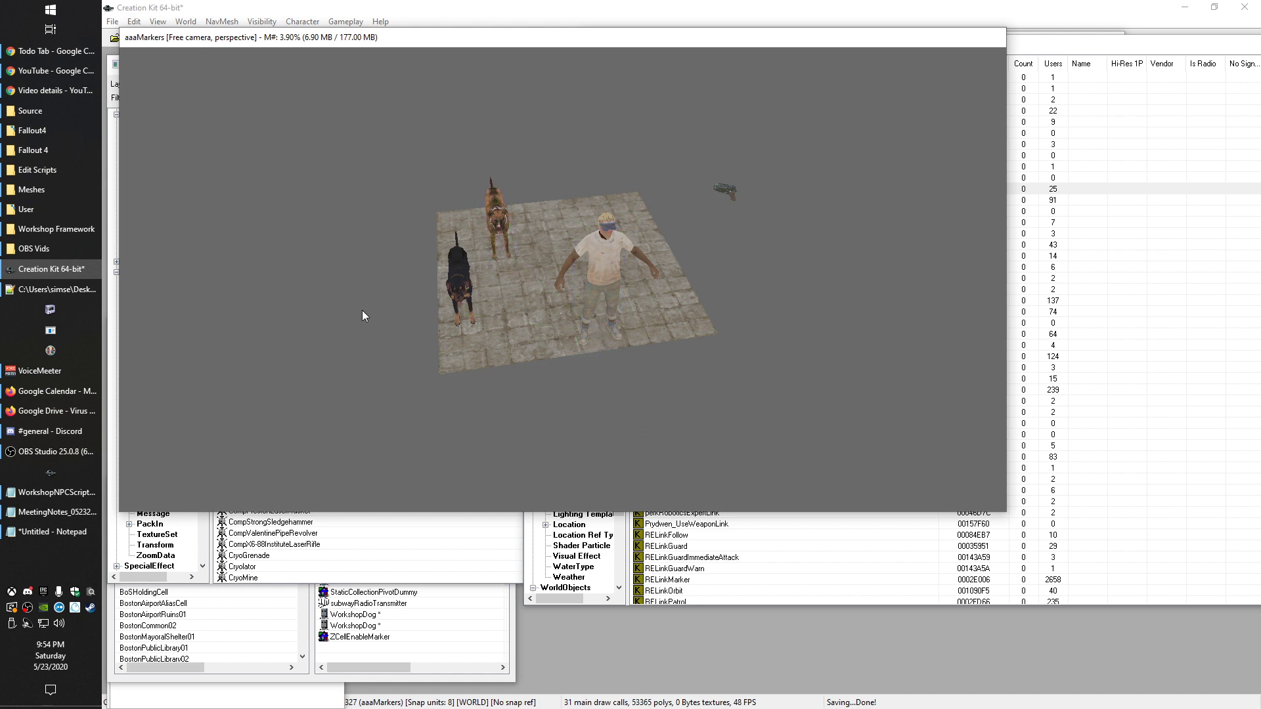
{"action": "left_click", "coordinate": [464, 289]}
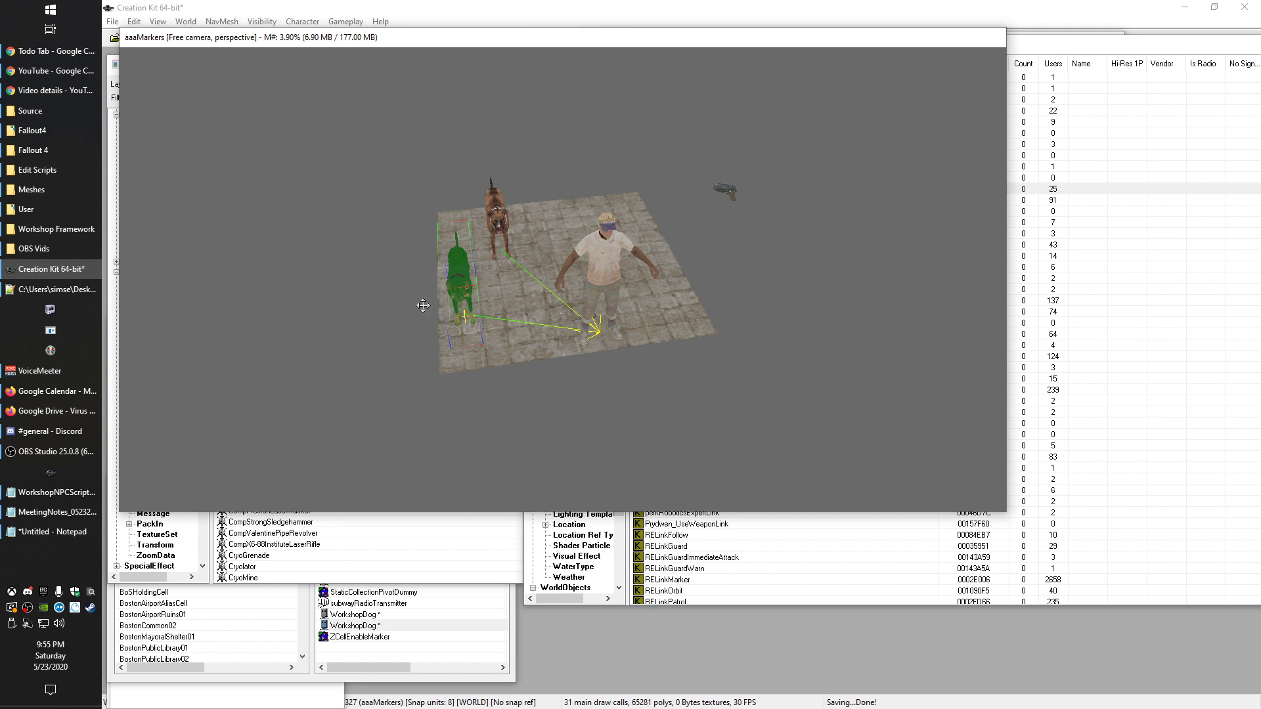
Nudge the brown dog a little to the left on the floor beside Solomon
{"action": "left_click", "coordinate": [500, 219]}
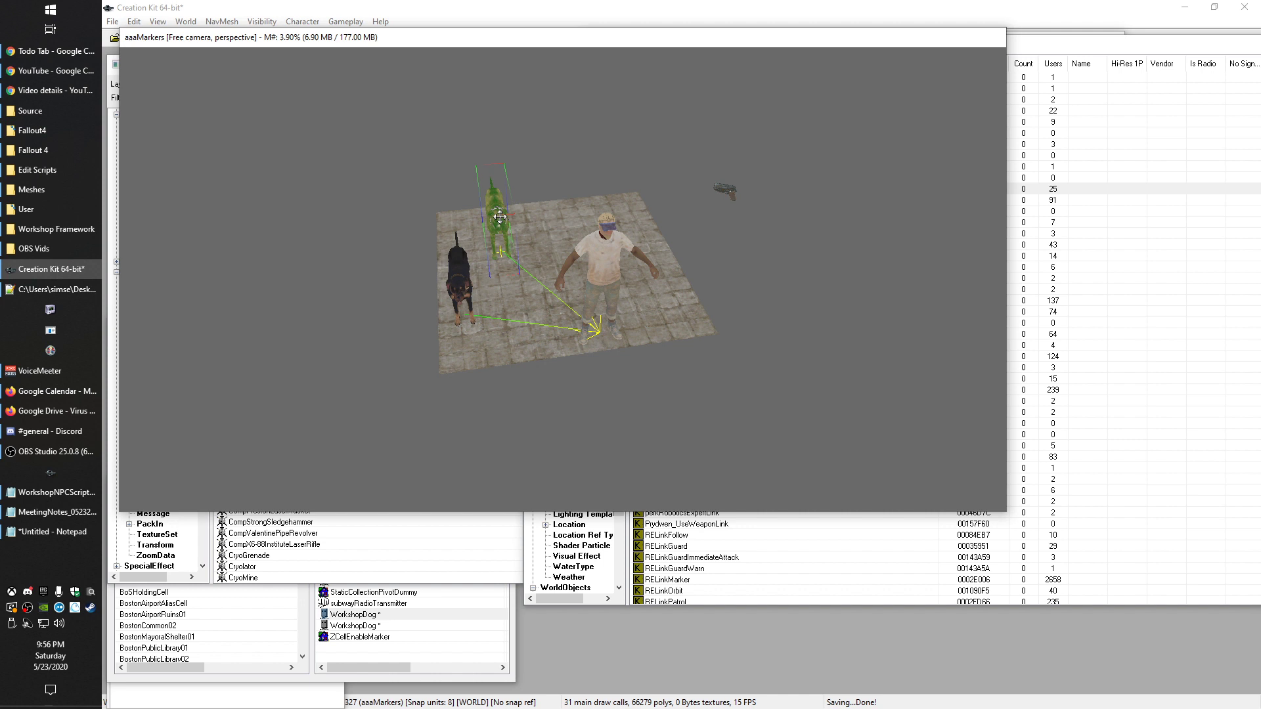
{"action": "left_click_drag", "start_coordinate": [500, 217], "coordinate": [499, 215]}
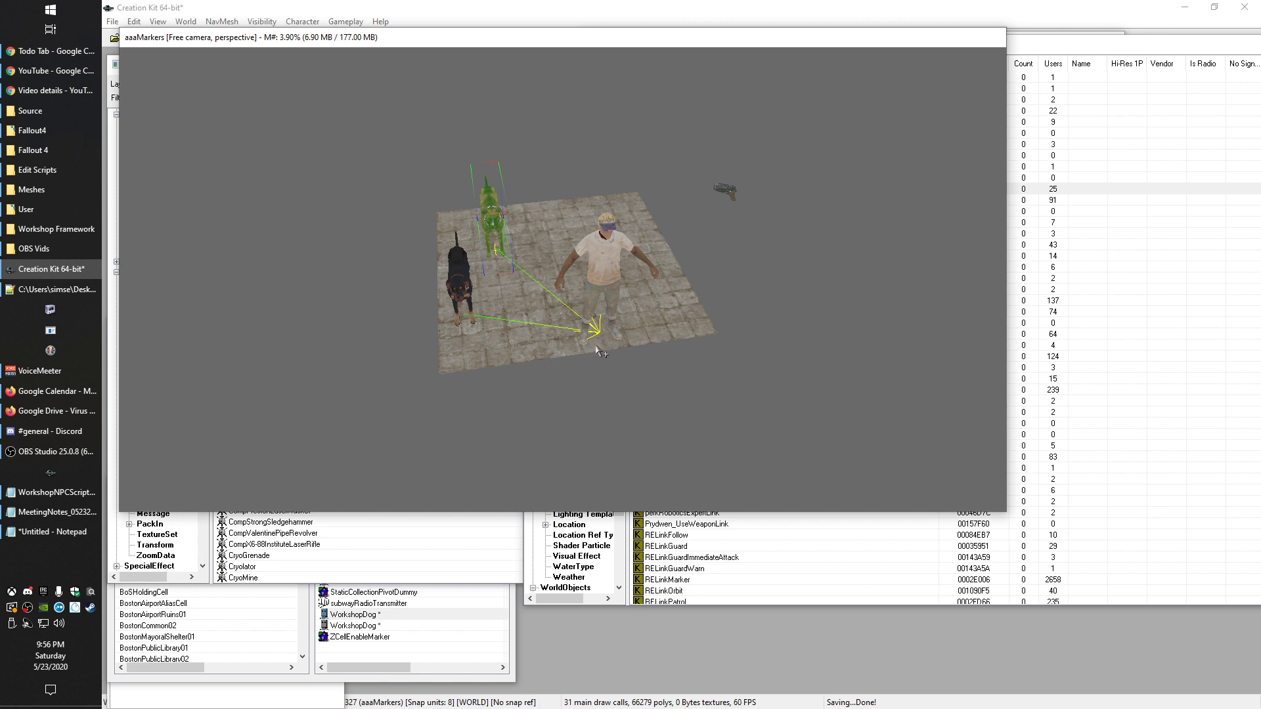
Add a linked reference from the brown dog to the black dog, picked in the render window, and save
{"action": "middle_click_drag", "start_coordinate": [569, 305], "coordinate": [647, 337], "text": "shift"}
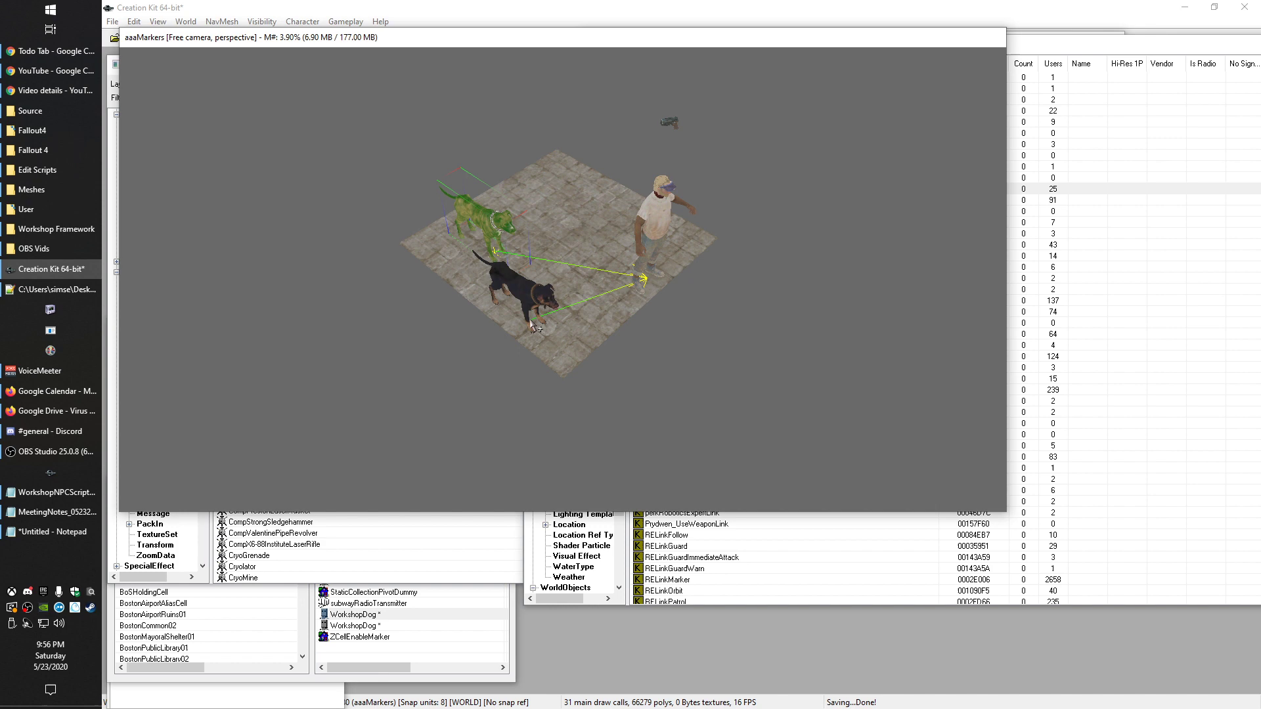
{"action": "middle_click_drag", "start_coordinate": [597, 314], "coordinate": [560, 309], "text": "shift"}
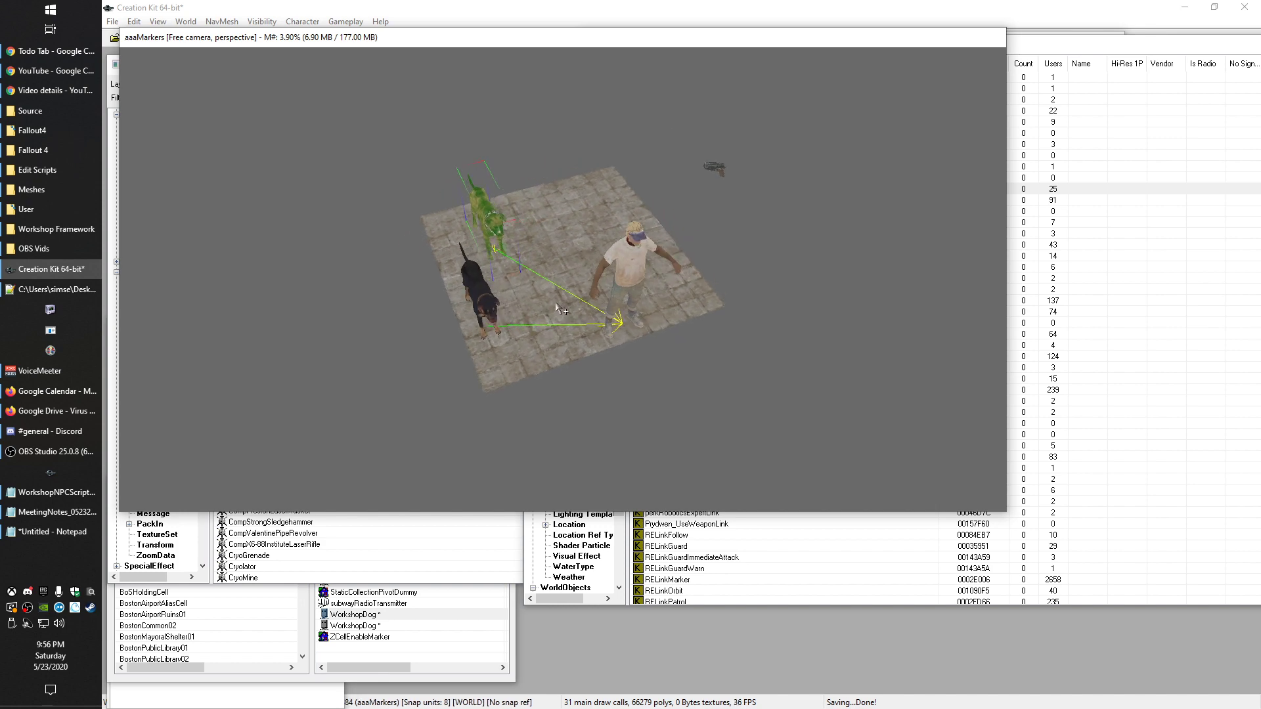
{"action": "double_click", "coordinate": [502, 227]}
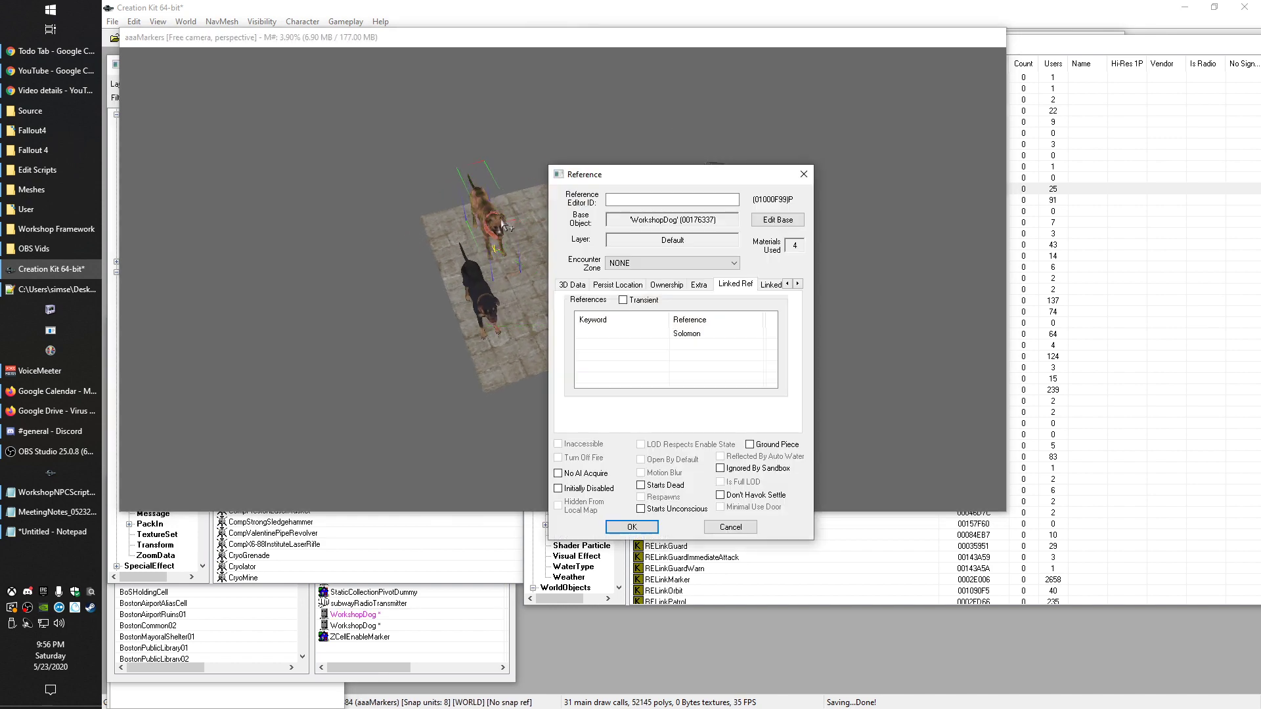
{"action": "right_click", "coordinate": [673, 349]}
{"action": "left_click", "coordinate": [690, 355]}
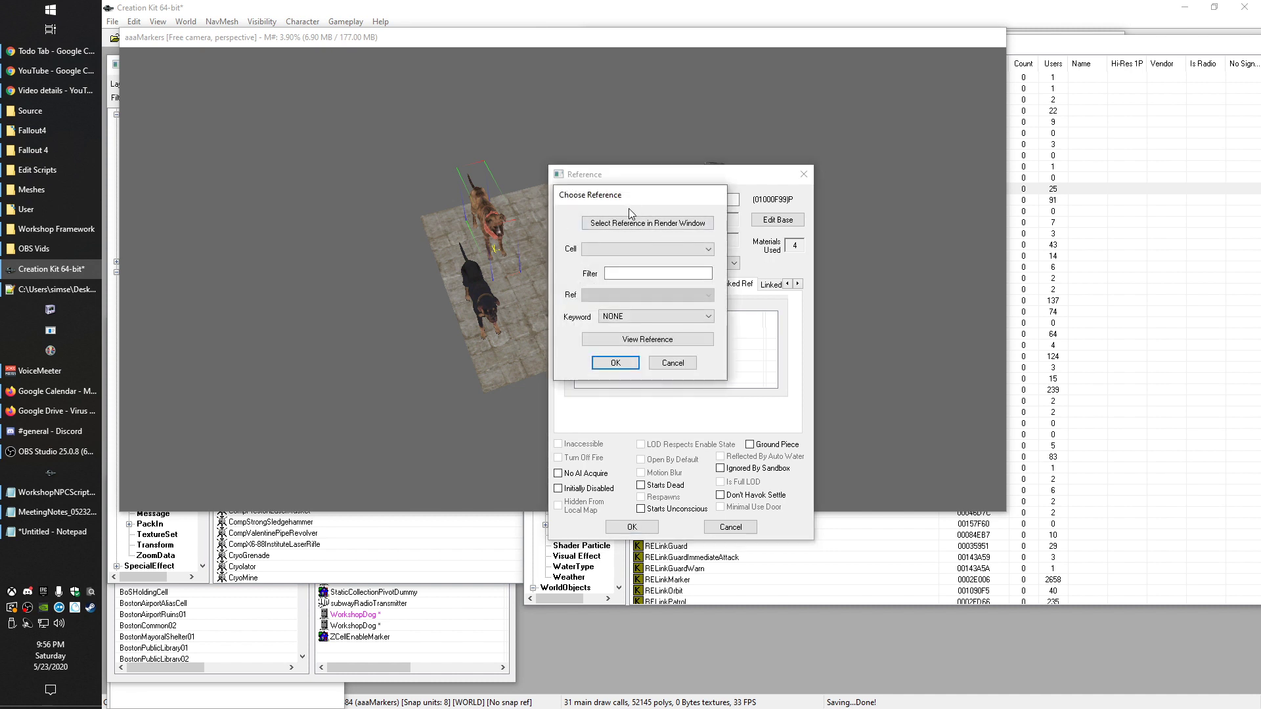
{"action": "left_click", "coordinate": [629, 223]}
{"action": "left_click", "coordinate": [484, 299]}
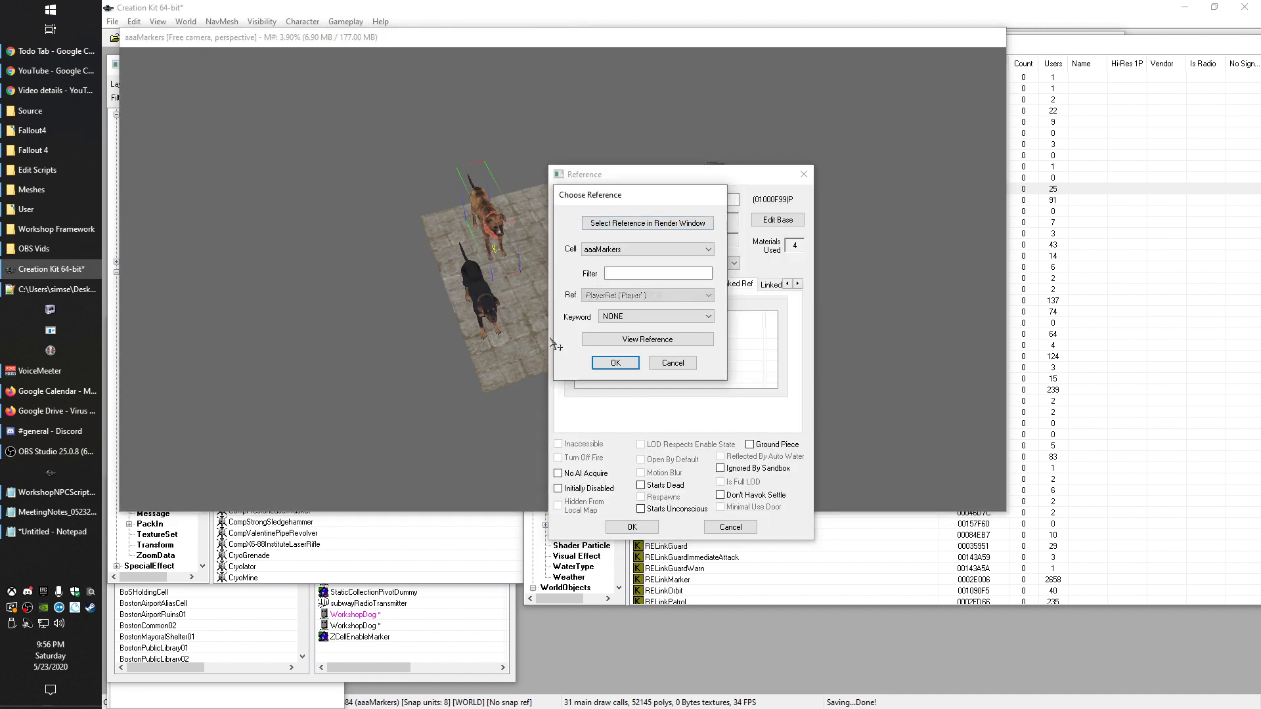
{"action": "left_click", "coordinate": [615, 363]}
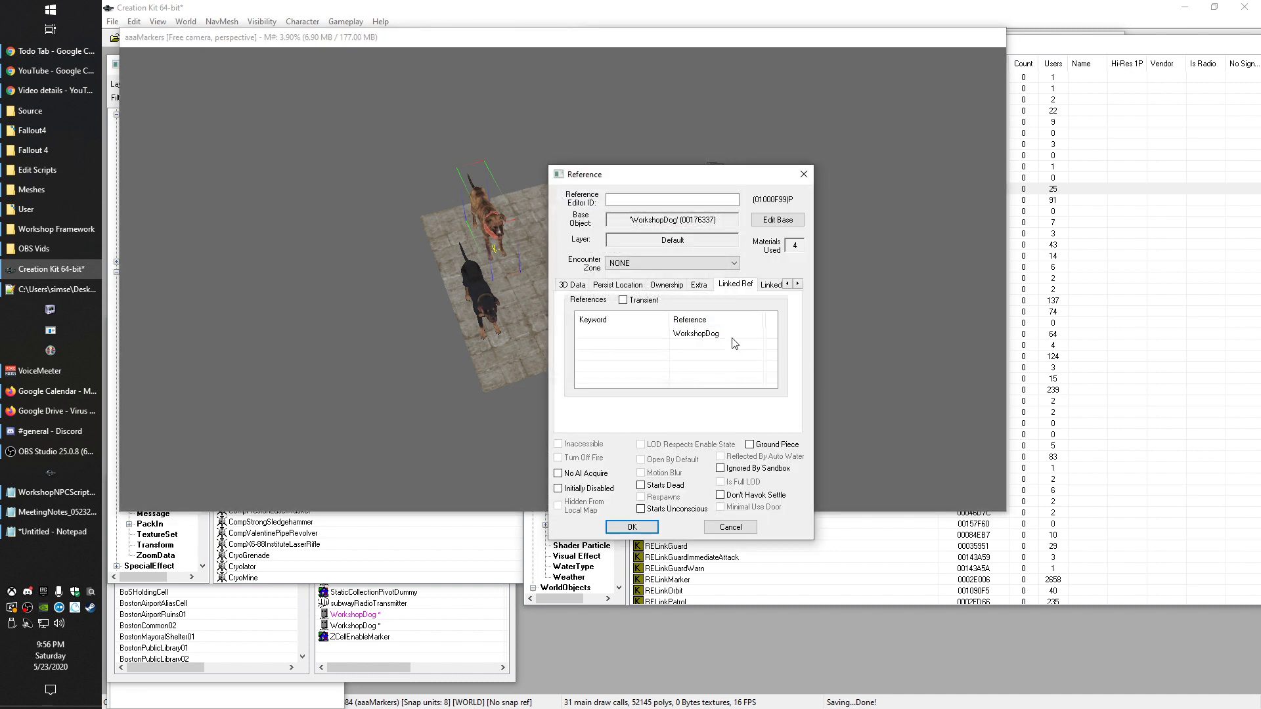
{"action": "left_click", "coordinate": [632, 527]}
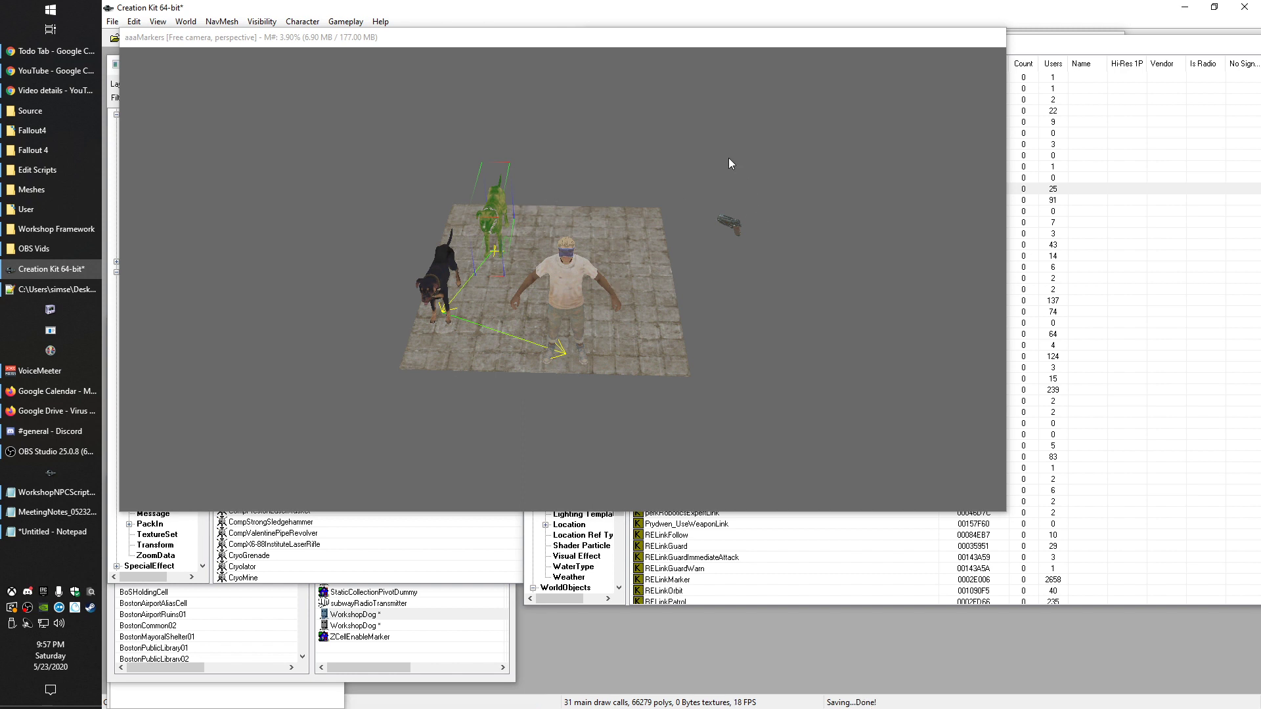
Open the brown dog's Reference window and move it aside to reveal Solomon
{"action": "left_click", "coordinate": [681, 150]}
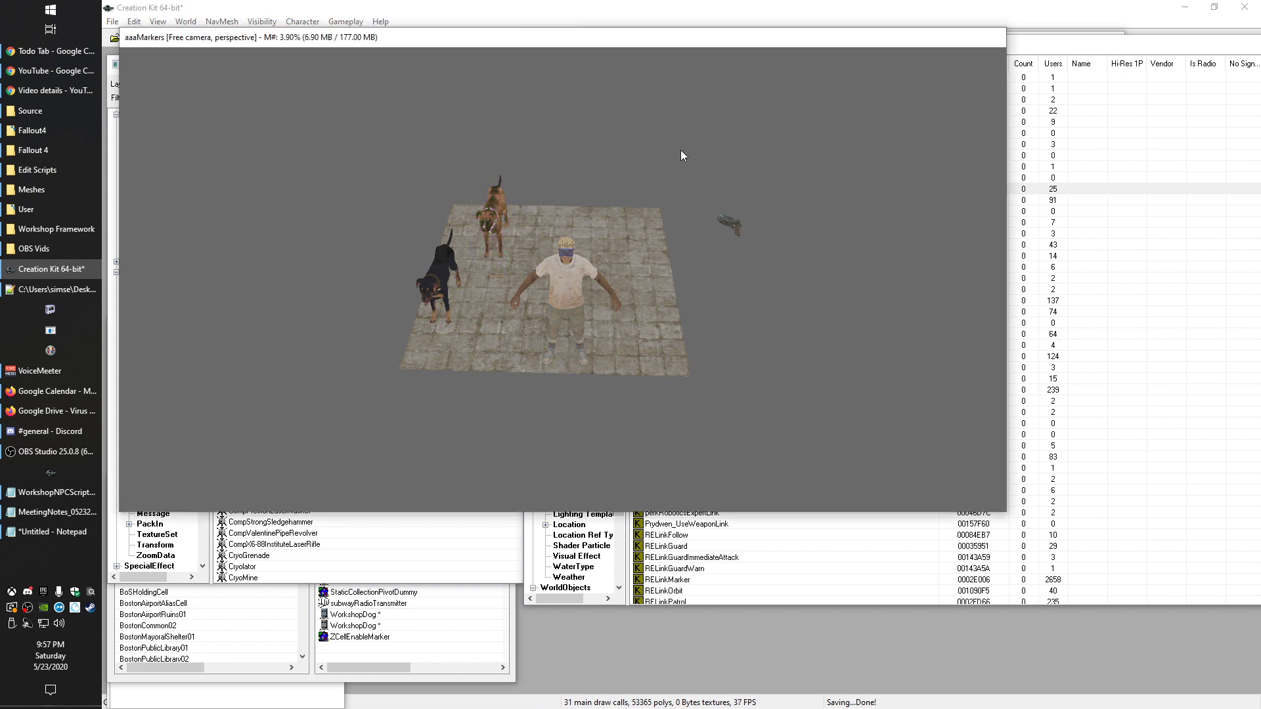
{"action": "left_click", "coordinate": [489, 218]}
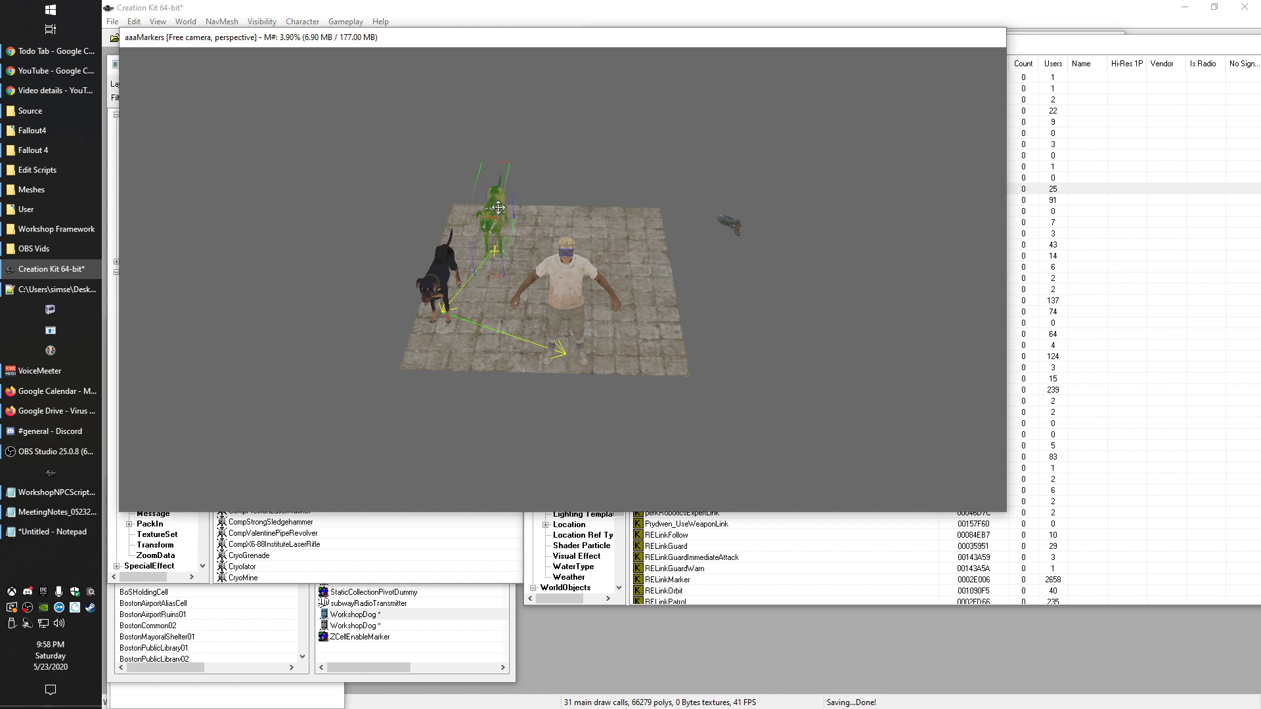
{"action": "double_click", "coordinate": [490, 218]}
{"action": "left_click_drag", "start_coordinate": [650, 171], "coordinate": [780, 118]}
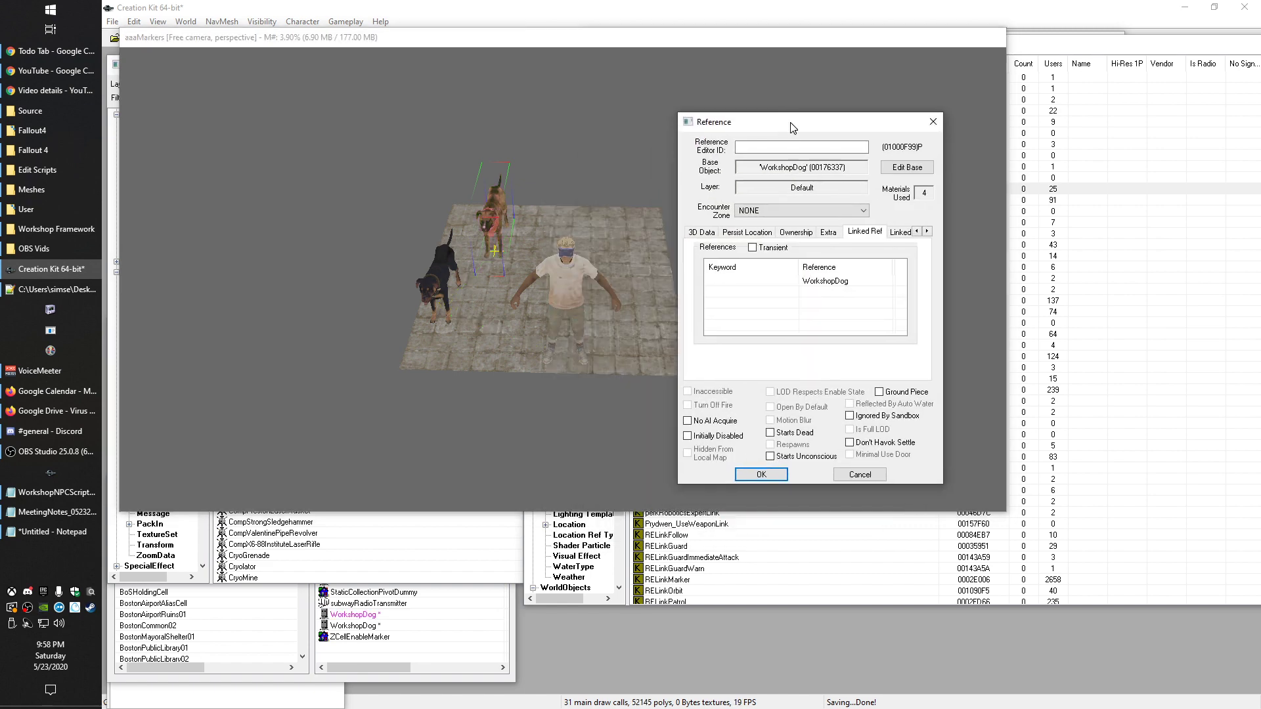
Link the brown dog to Solomon with the 02Metal03Floor keyword and save the reference
{"action": "double_click", "coordinate": [823, 280]}
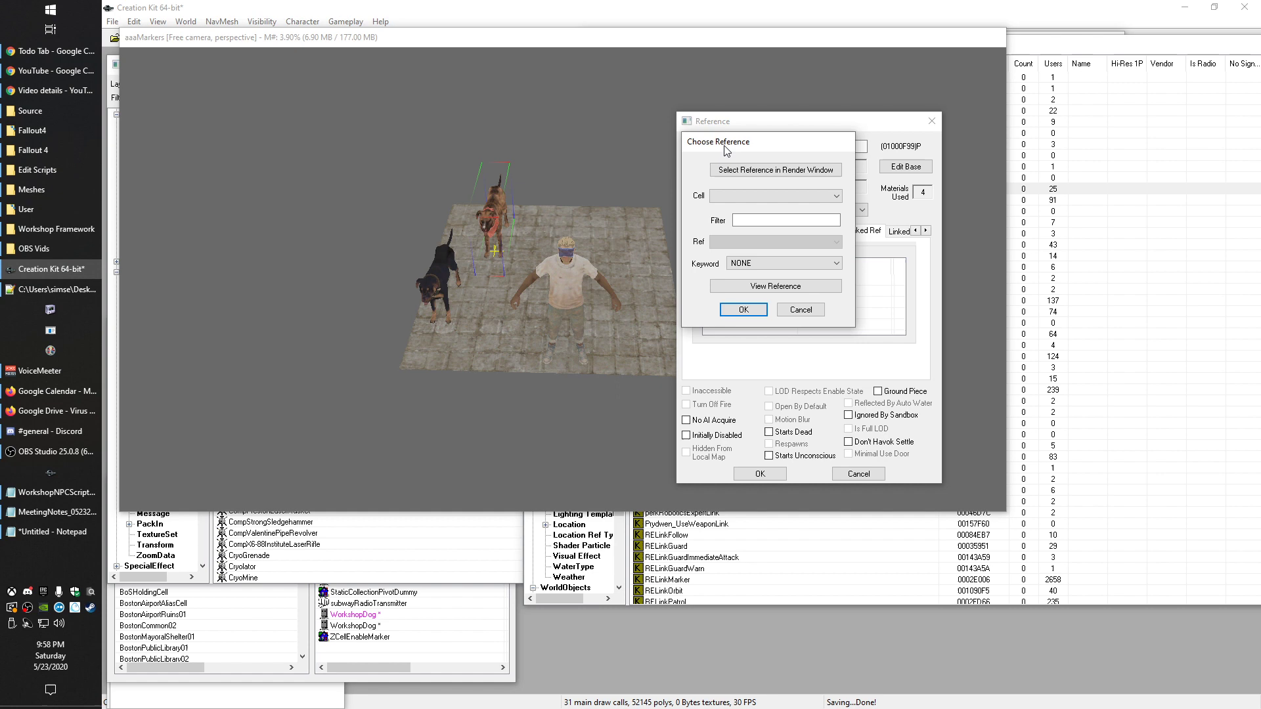
{"action": "left_click", "coordinate": [742, 170]}
{"action": "left_click", "coordinate": [578, 286]}
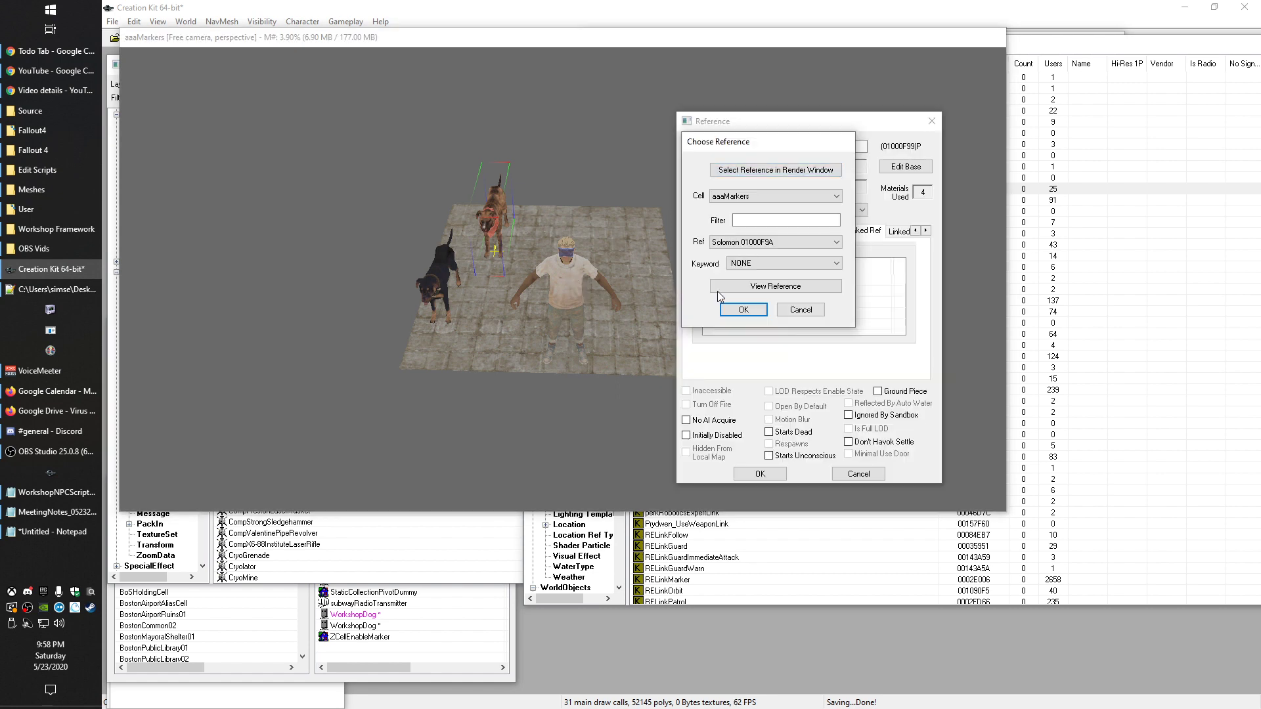
{"action": "left_click", "coordinate": [808, 263]}
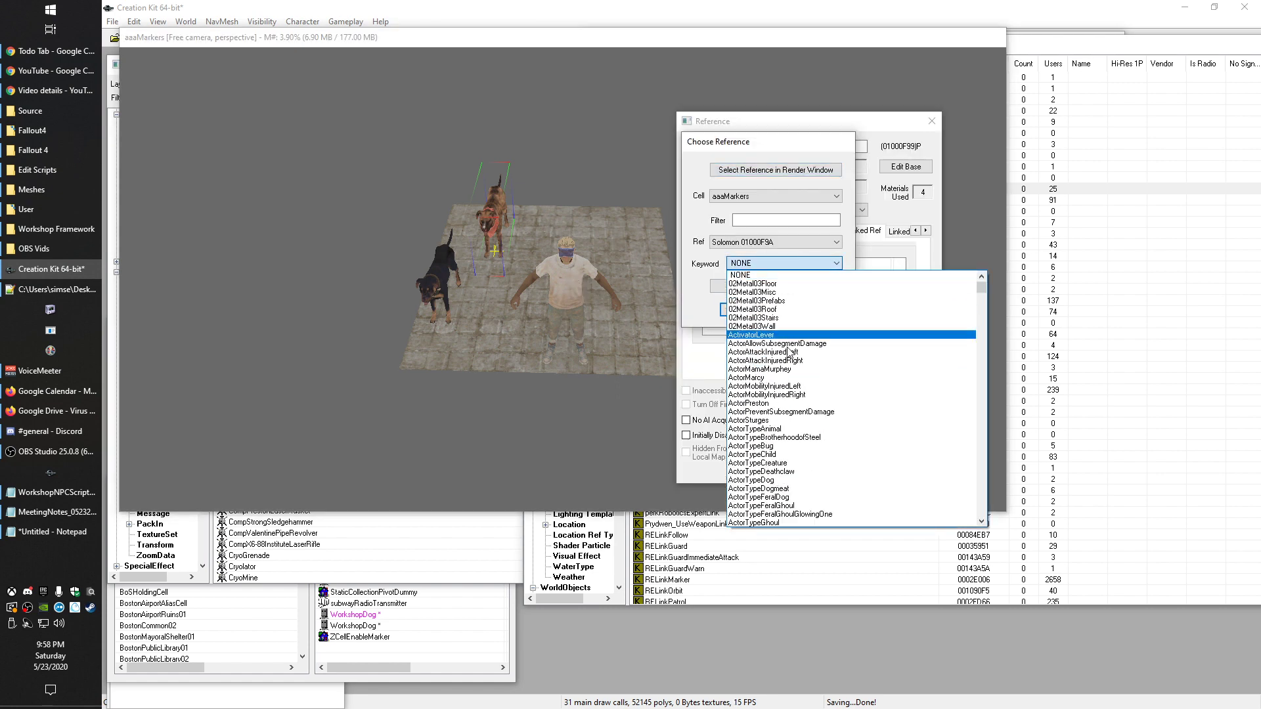
{"action": "left_click", "coordinate": [772, 284]}
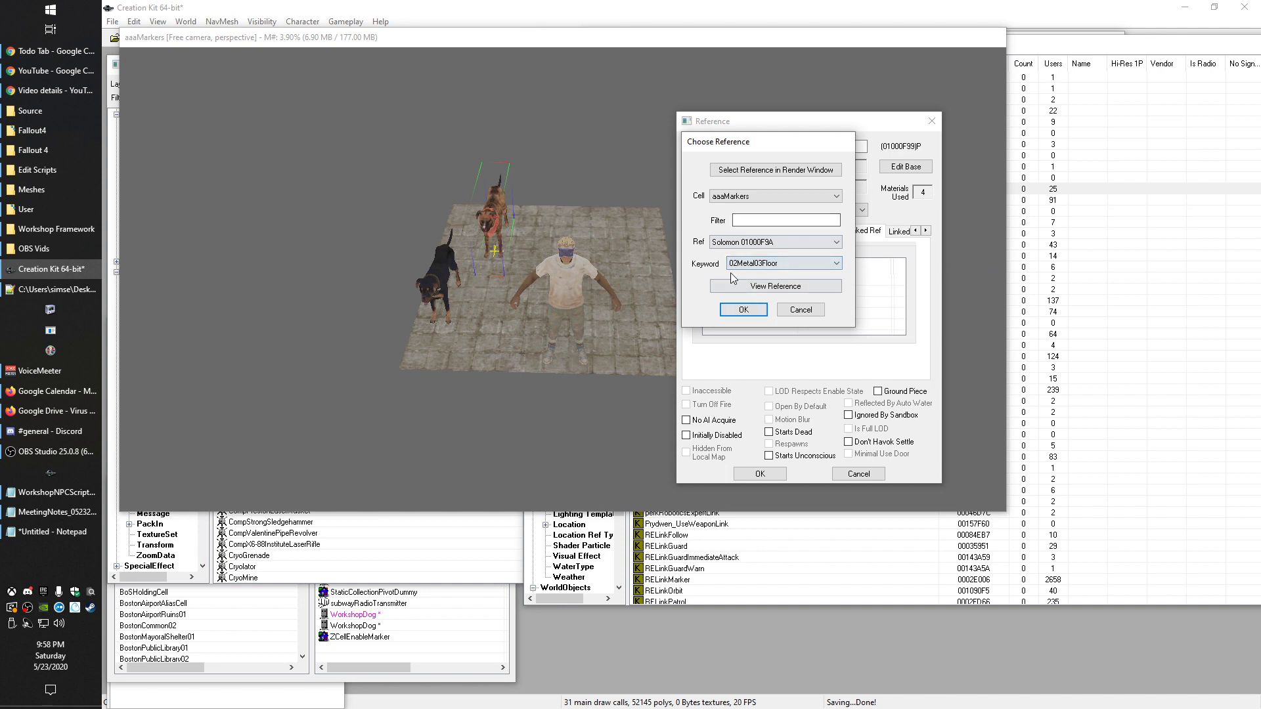
{"action": "left_click", "coordinate": [748, 310]}
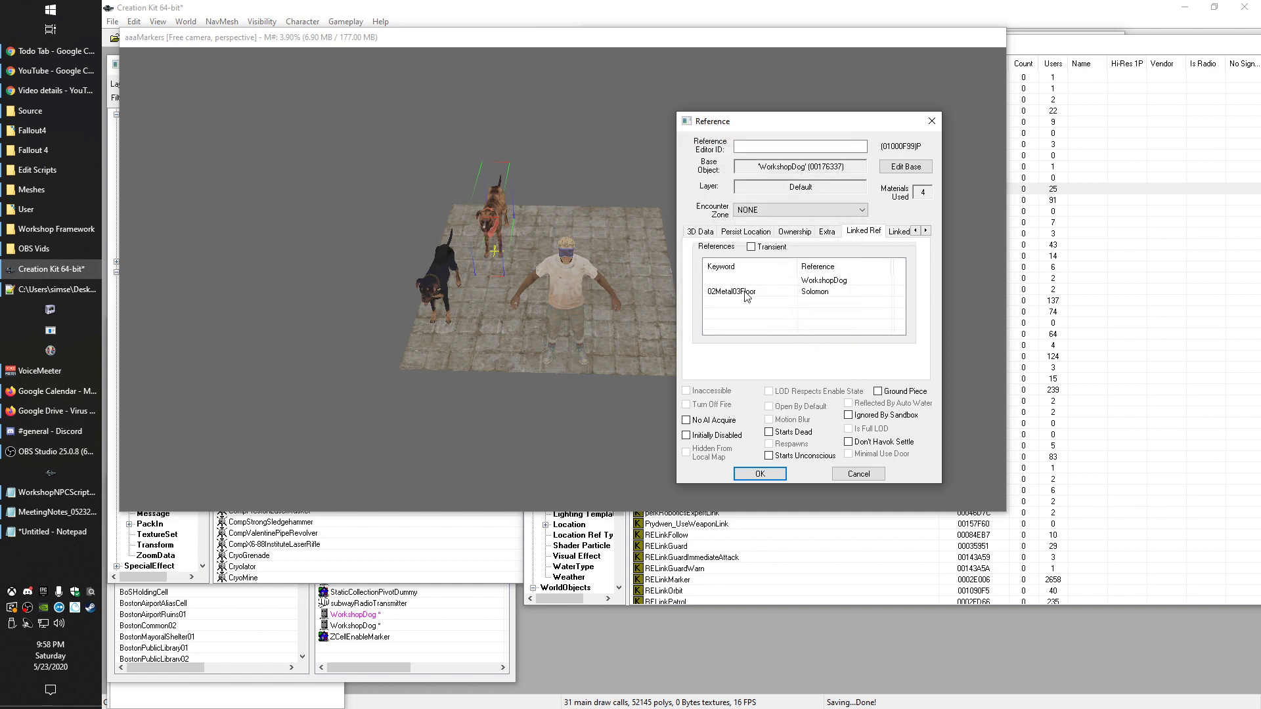
{"action": "left_click", "coordinate": [834, 280]}
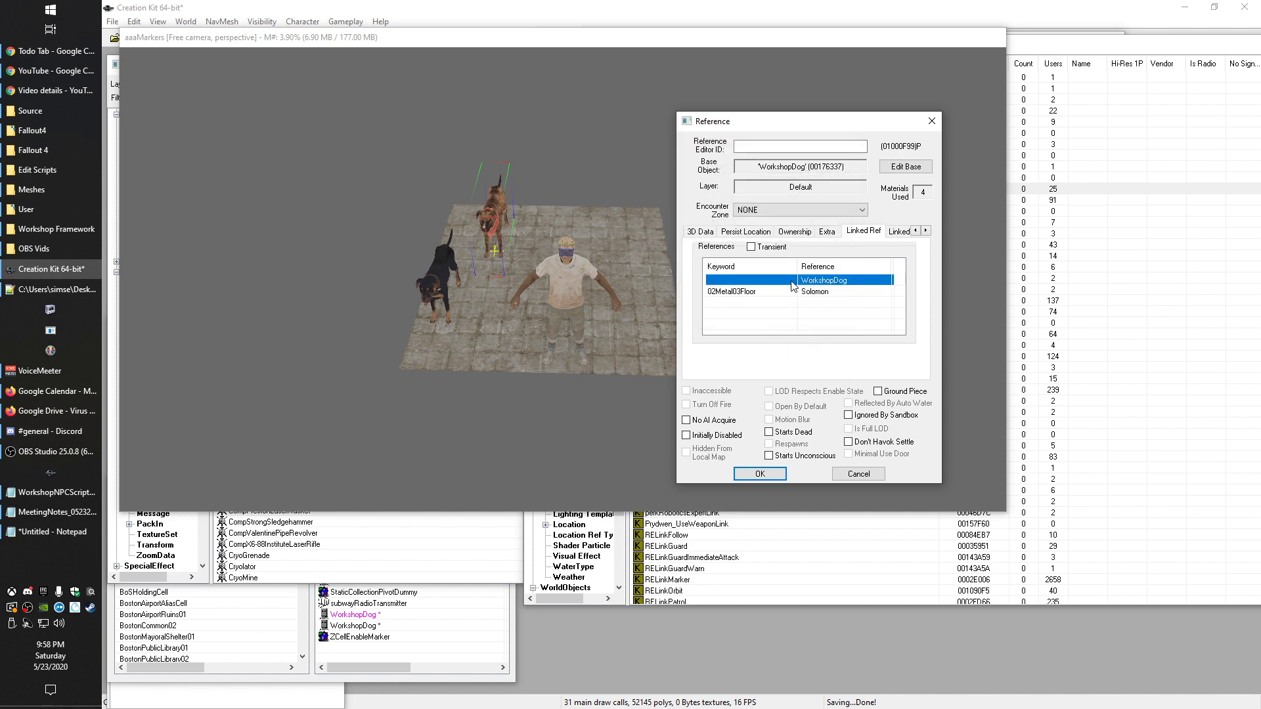
{"action": "left_click", "coordinate": [719, 293]}
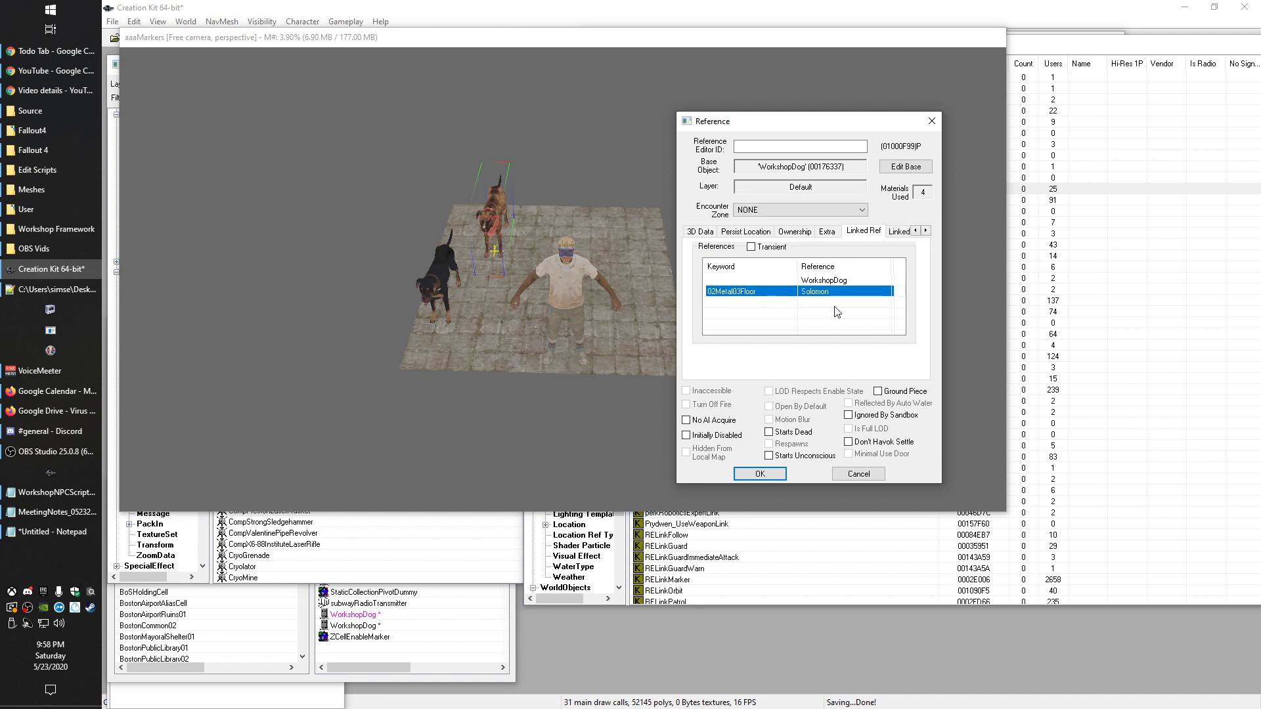
{"action": "left_click", "coordinate": [757, 472]}
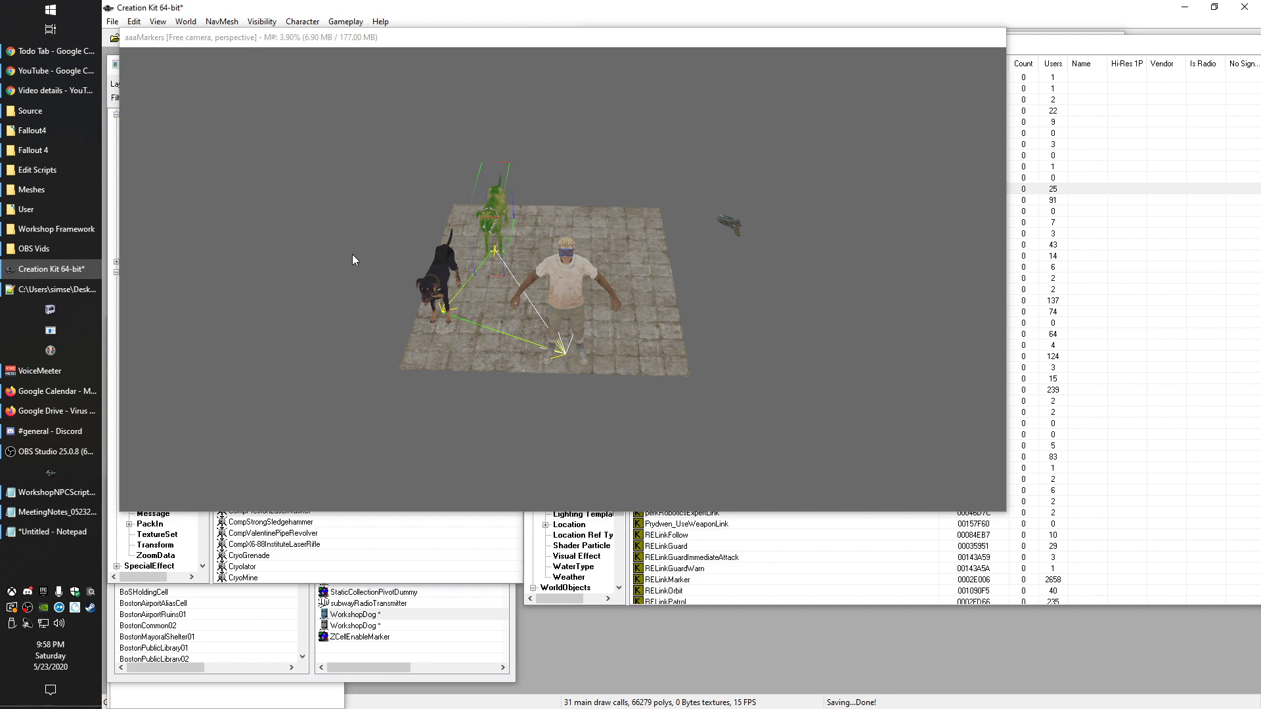
Add a second brown-dog link to Solomon keyed ActivatorLever and save the reference
{"action": "double_click", "coordinate": [496, 207]}
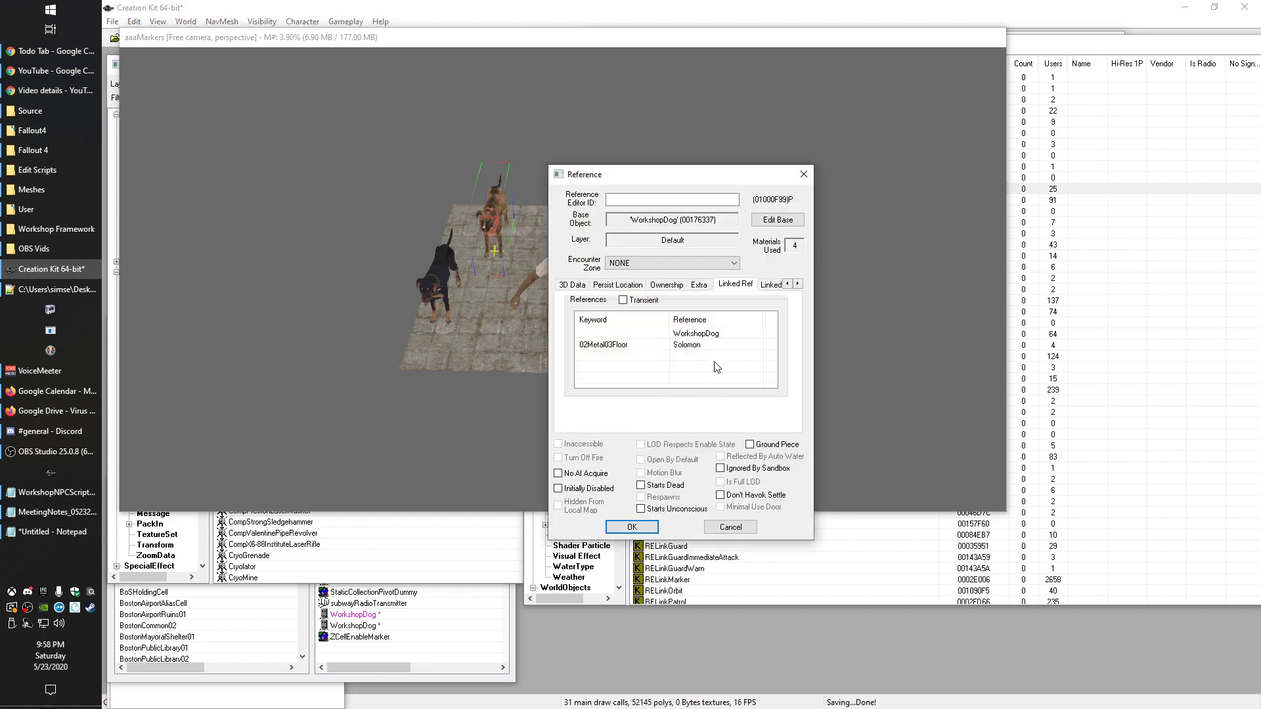
{"action": "right_click", "coordinate": [717, 368]}
{"action": "left_click", "coordinate": [724, 370]}
{"action": "left_click", "coordinate": [645, 222]}
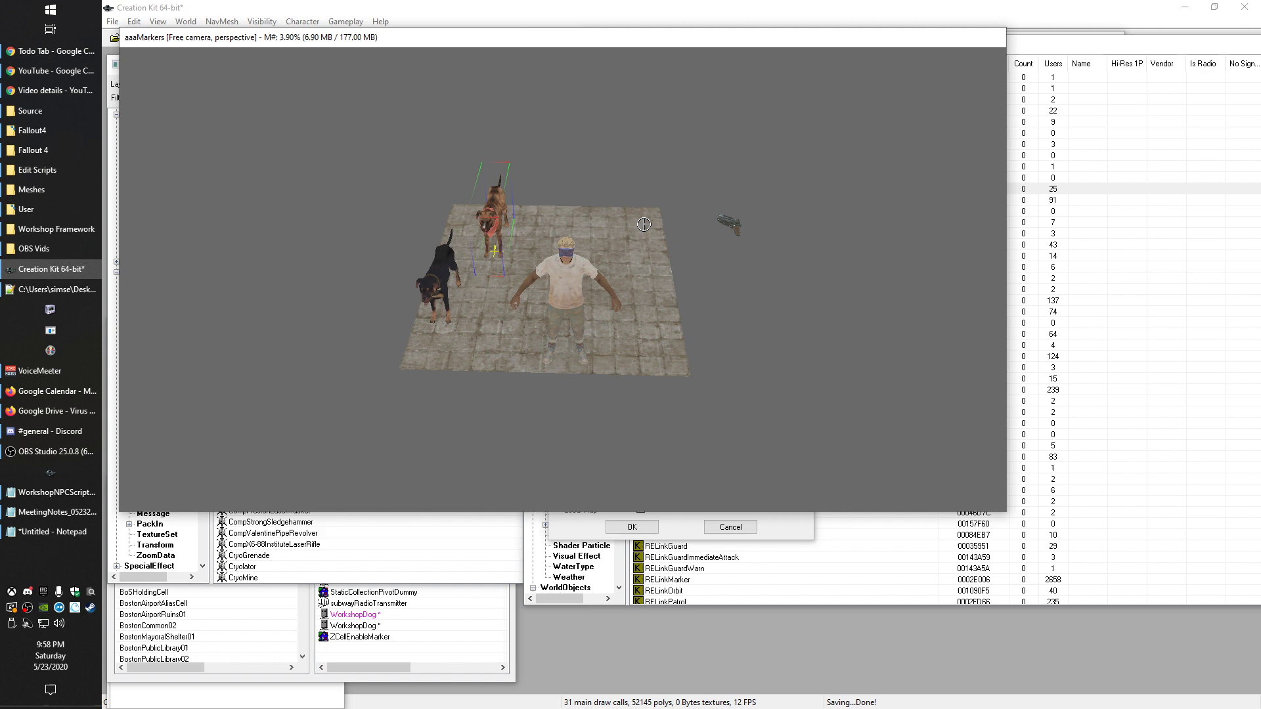
{"action": "left_click", "coordinate": [575, 276]}
{"action": "left_click", "coordinate": [659, 314]}
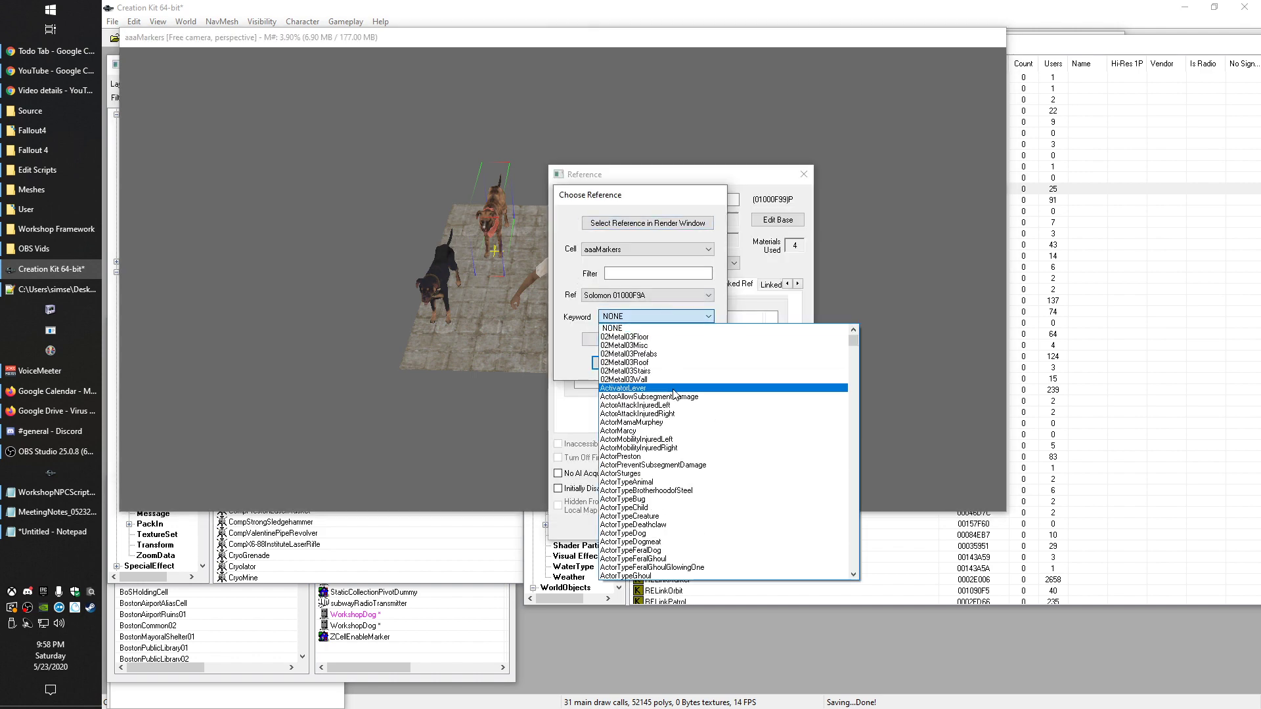
{"action": "left_click", "coordinate": [674, 388]}
{"action": "left_click", "coordinate": [618, 363]}
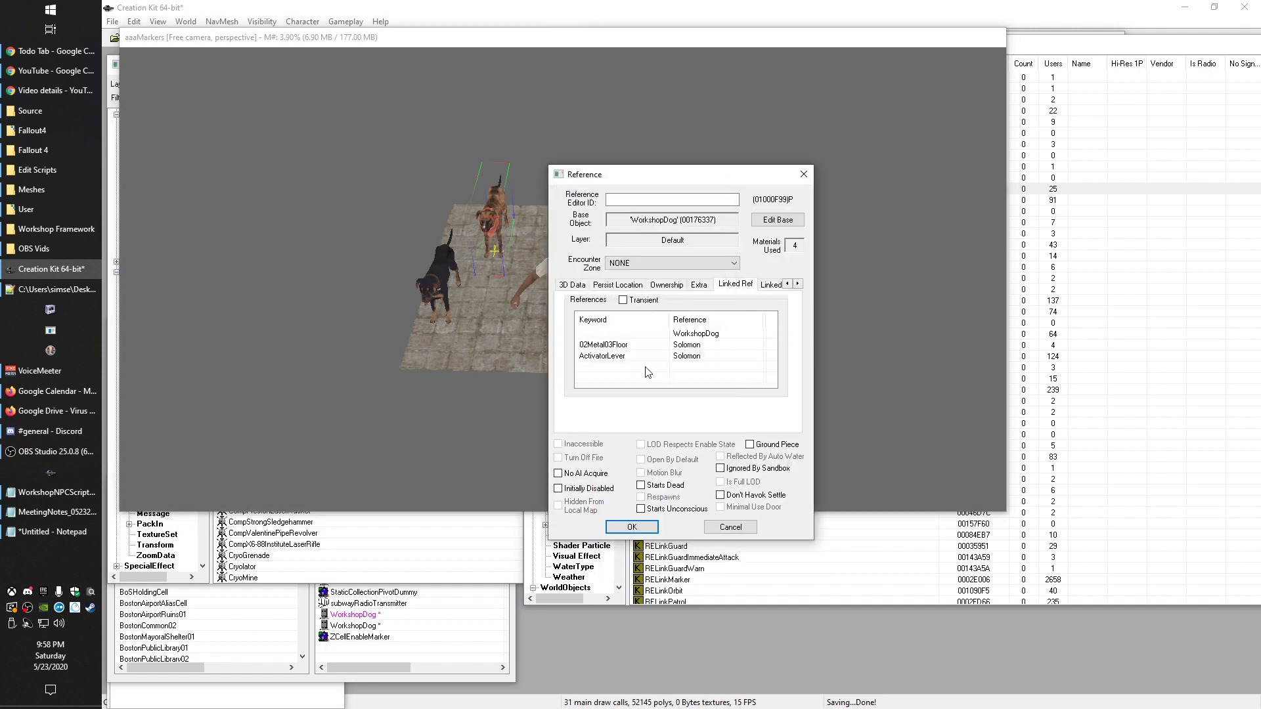
{"action": "left_click", "coordinate": [632, 527]}
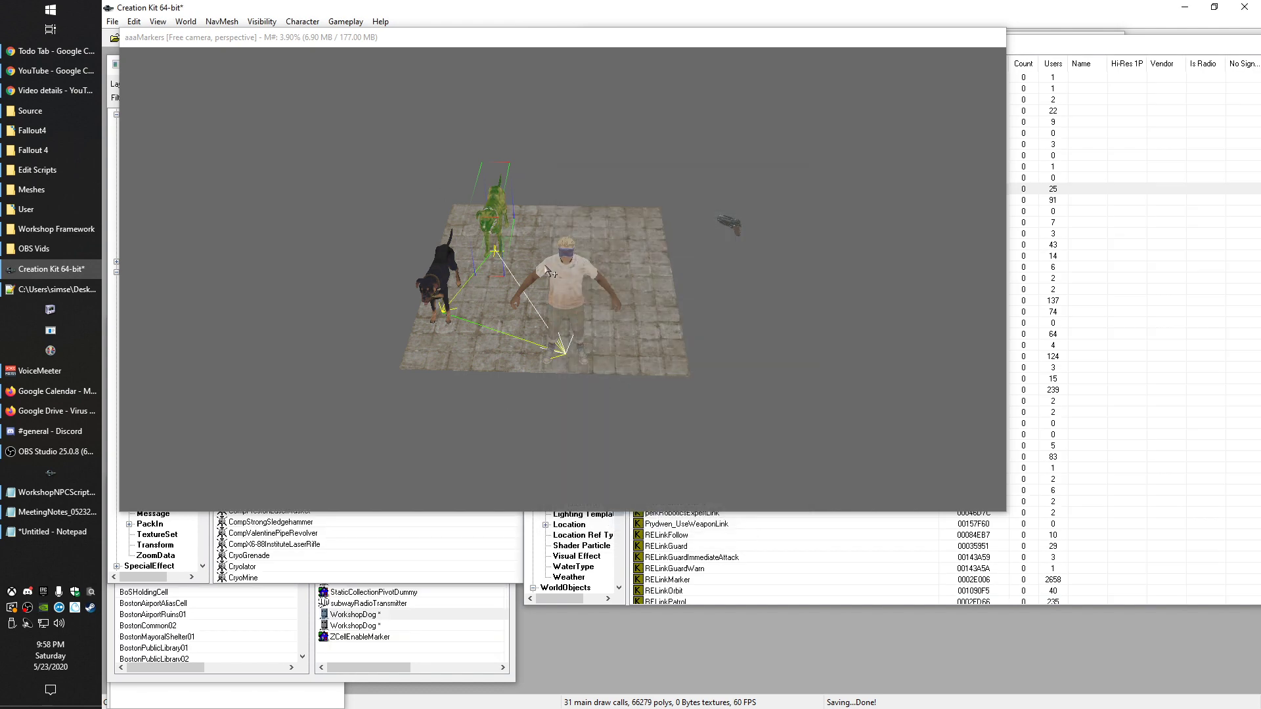
Reopen the dog's Reference window to confirm both Solomon links, then close it and raise the Object Window
{"action": "double_click", "coordinate": [497, 211]}
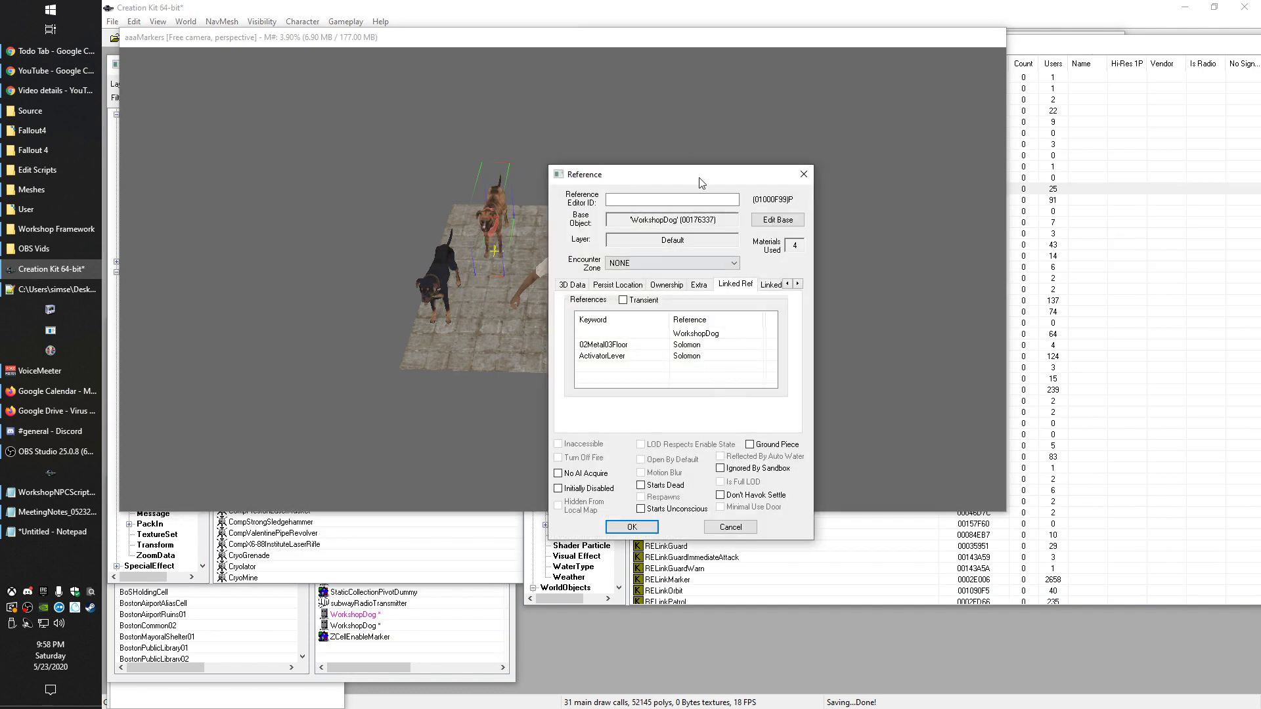
{"action": "left_click_drag", "start_coordinate": [702, 182], "coordinate": [830, 91]}
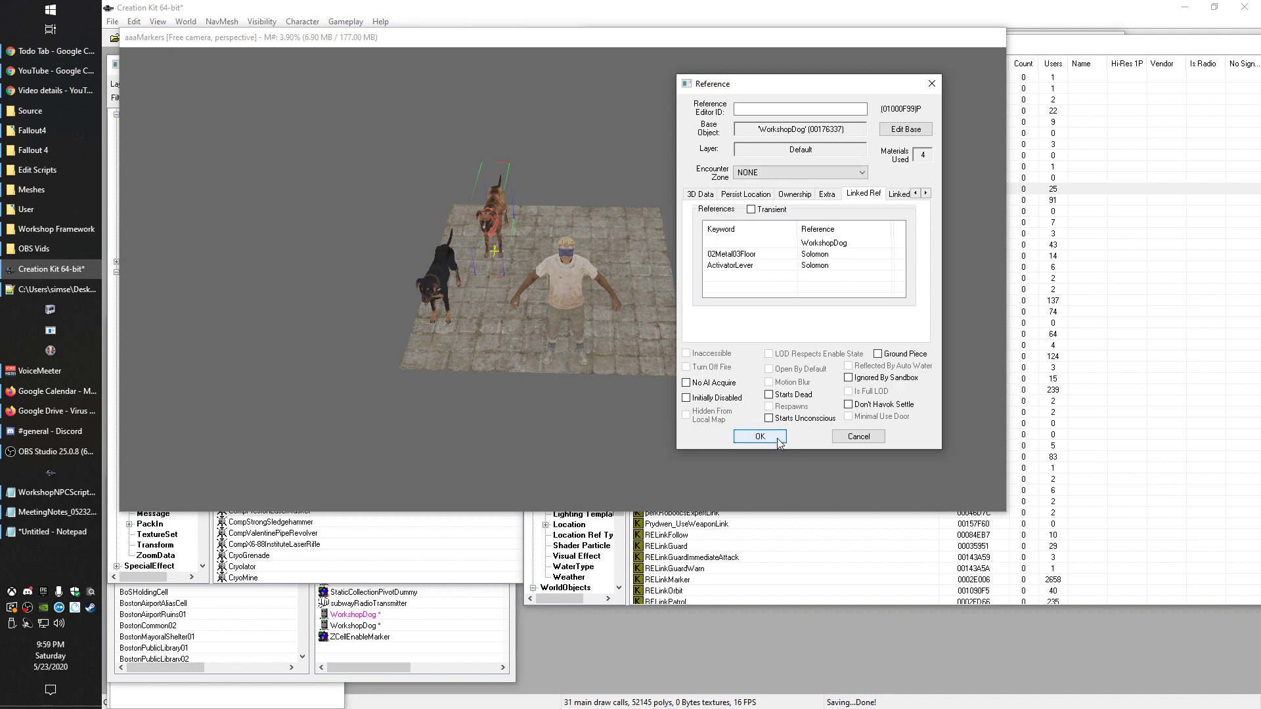
{"action": "left_click", "coordinate": [749, 436]}
{"action": "left_click", "coordinate": [1077, 51]}
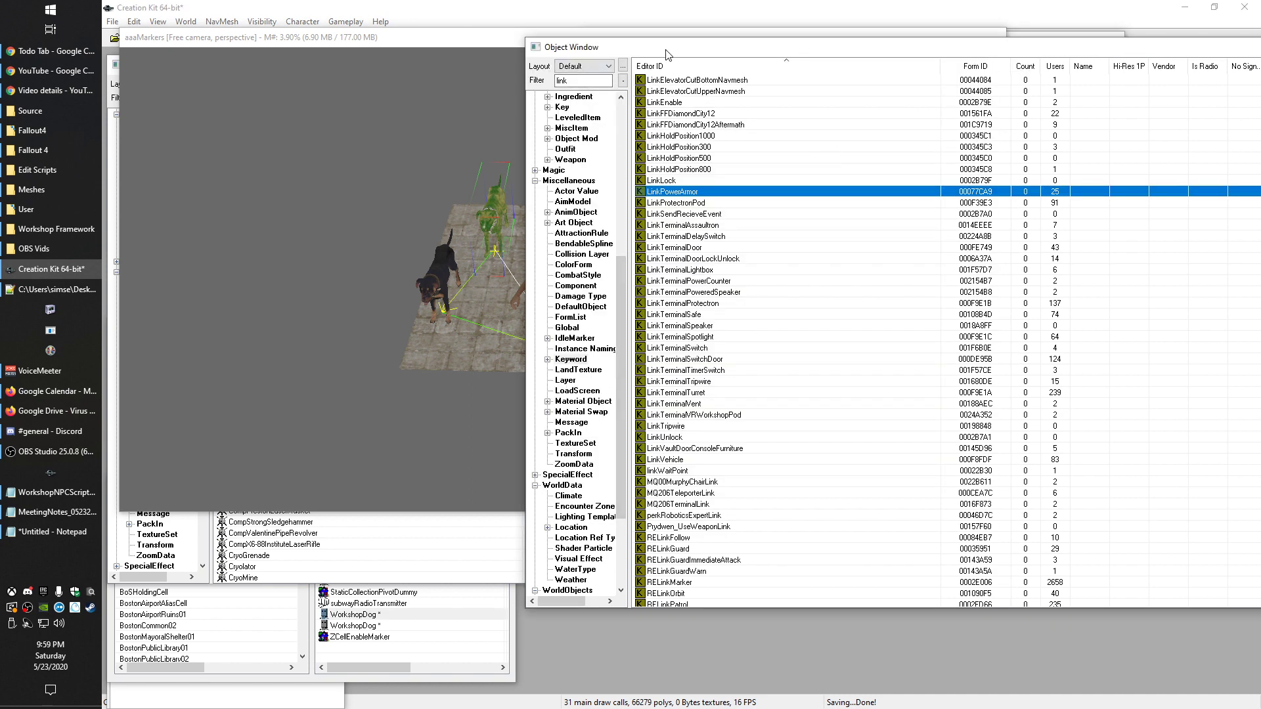
Browse the LinkTerminalSpeaker, LinkTerminalSafe and LinkTerminalProtectron keywords, then reopen the dog's Linked Ref tab
{"action": "left_click_drag", "start_coordinate": [668, 55], "coordinate": [754, 44]}
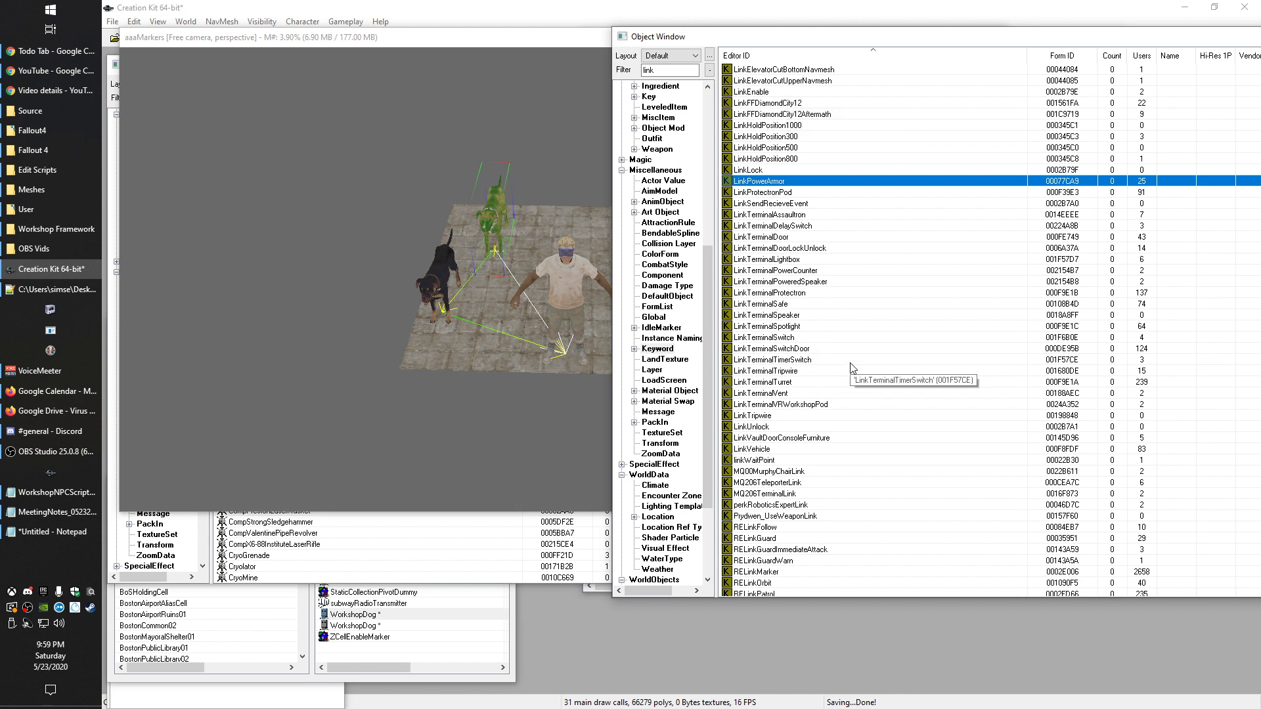
{"action": "left_click", "coordinate": [782, 316]}
{"action": "left_click", "coordinate": [785, 305]}
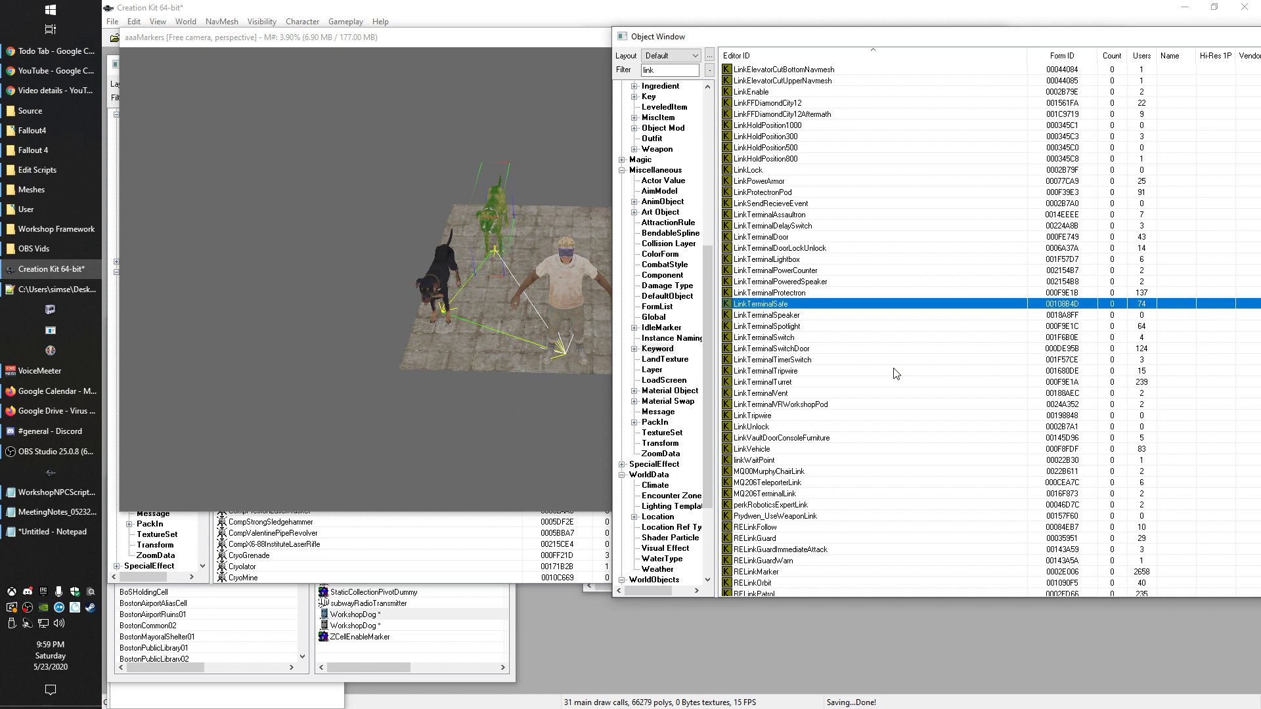
{"action": "left_click", "coordinate": [787, 295]}
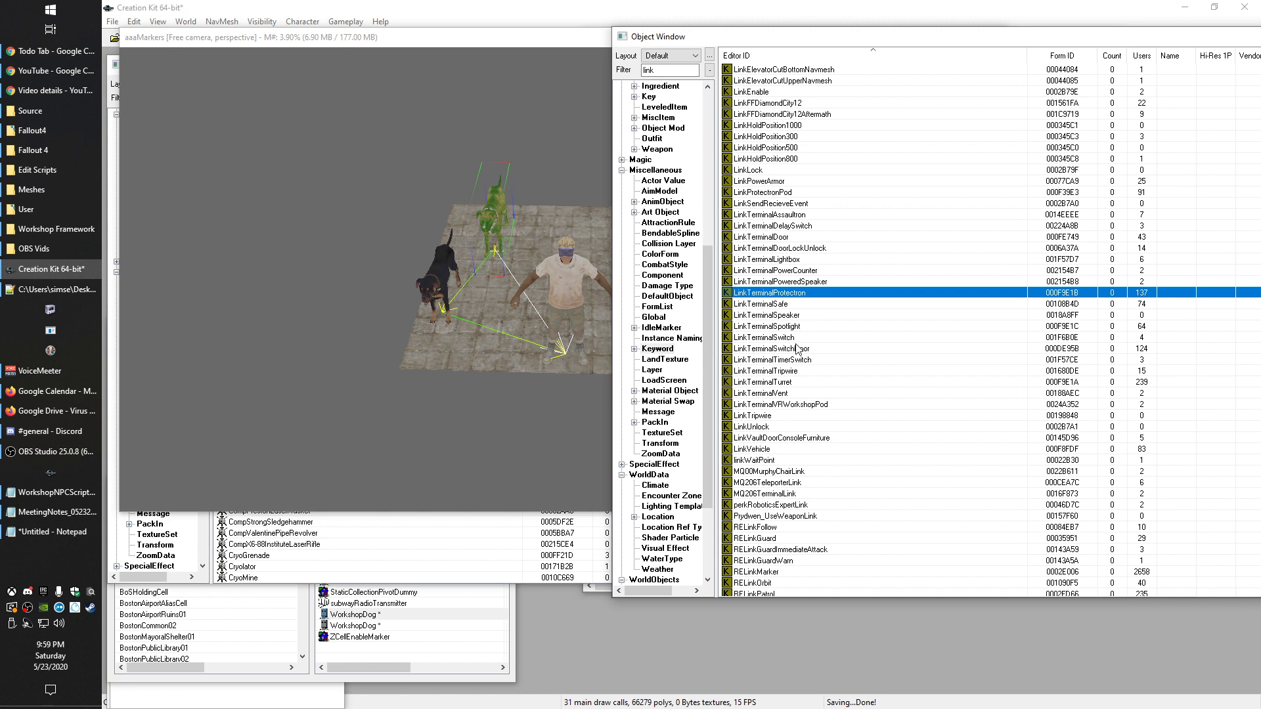
{"action": "left_click_drag", "start_coordinate": [769, 293], "coordinate": [586, 359]}
{"action": "double_click", "coordinate": [494, 216]}
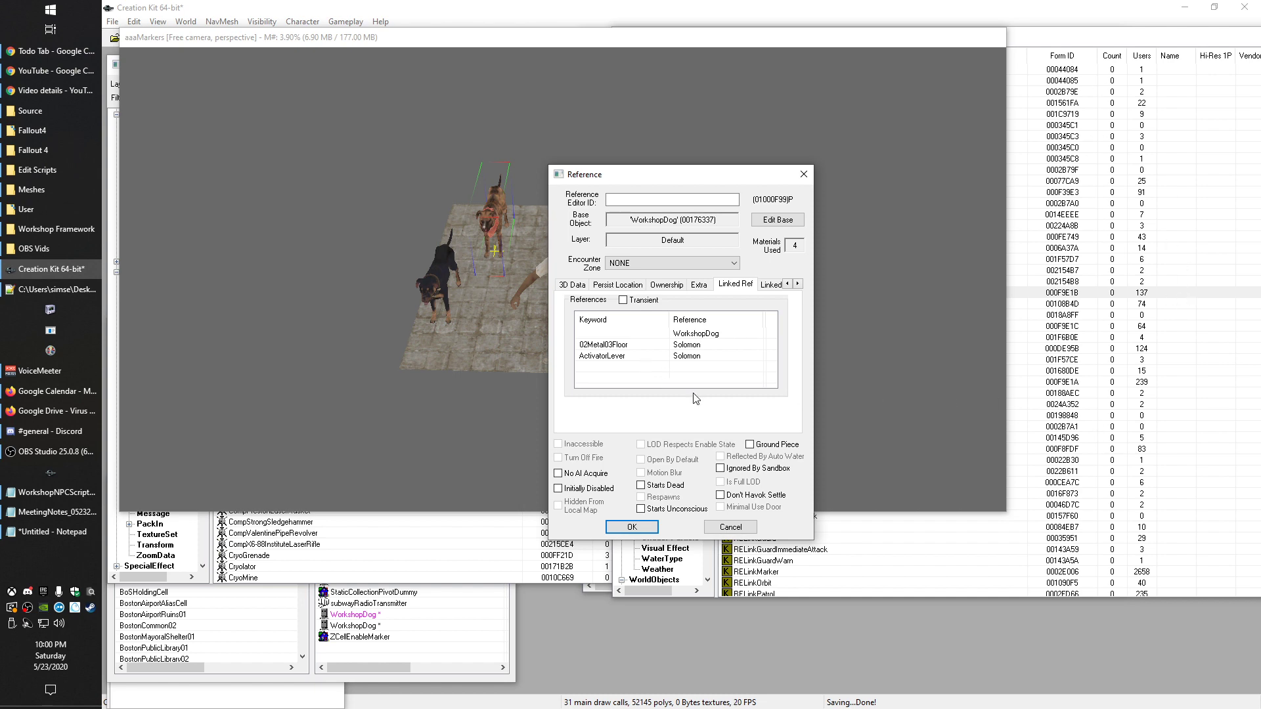
Close the dog's Reference window and browse the link keywords LinkPowerArmor and LinkHoldPosition800
{"action": "left_click", "coordinate": [632, 527]}
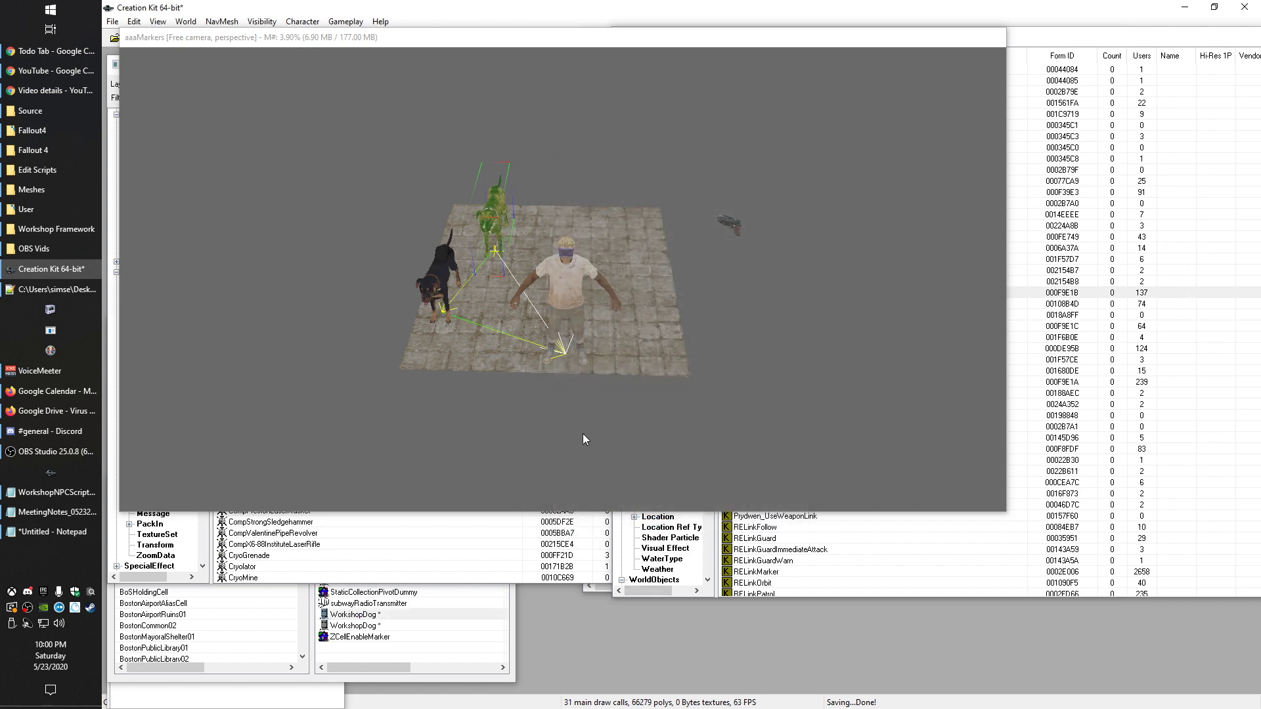
{"action": "left_click", "coordinate": [582, 437]}
{"action": "left_click", "coordinate": [839, 529]}
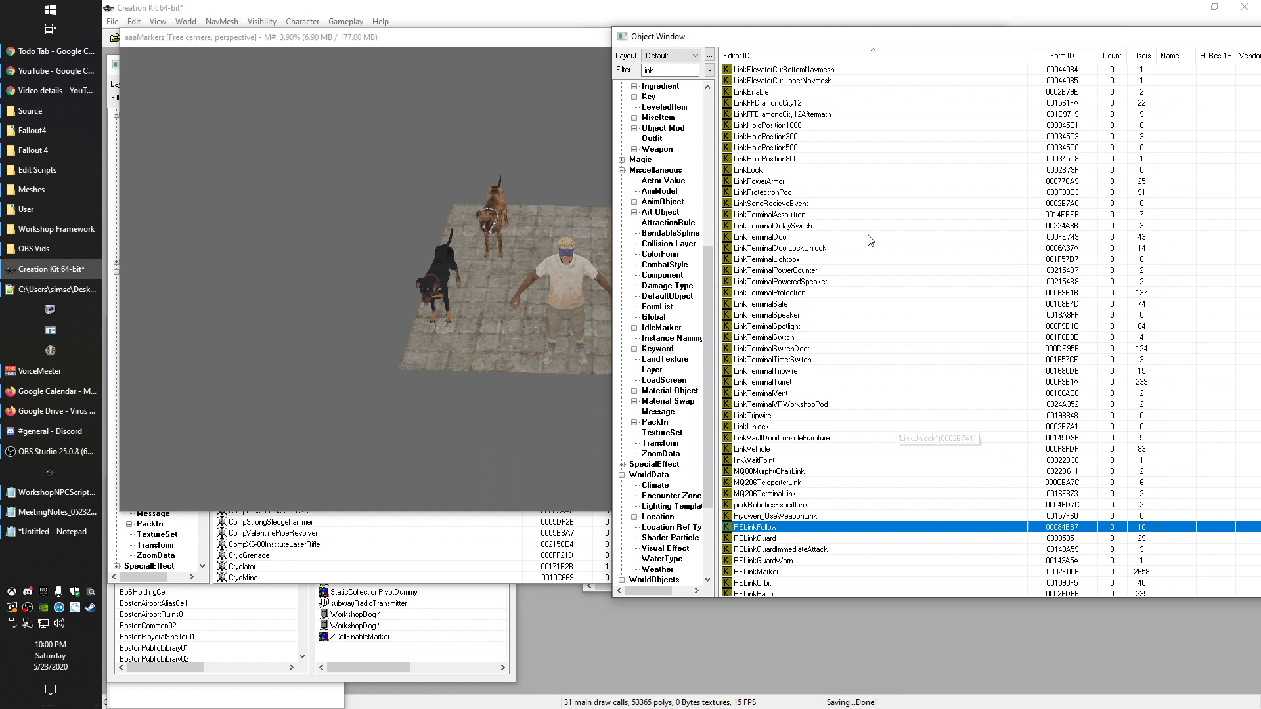
{"action": "left_click", "coordinate": [907, 181]}
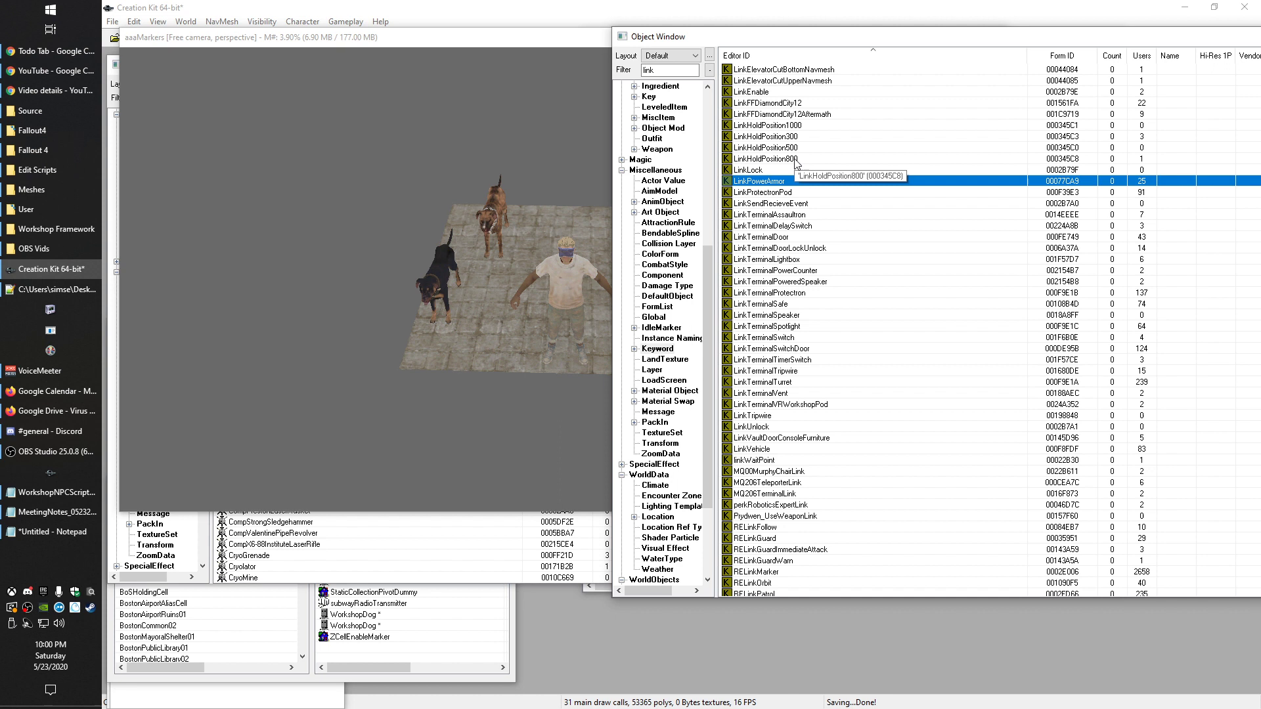
{"action": "left_click", "coordinate": [795, 159]}
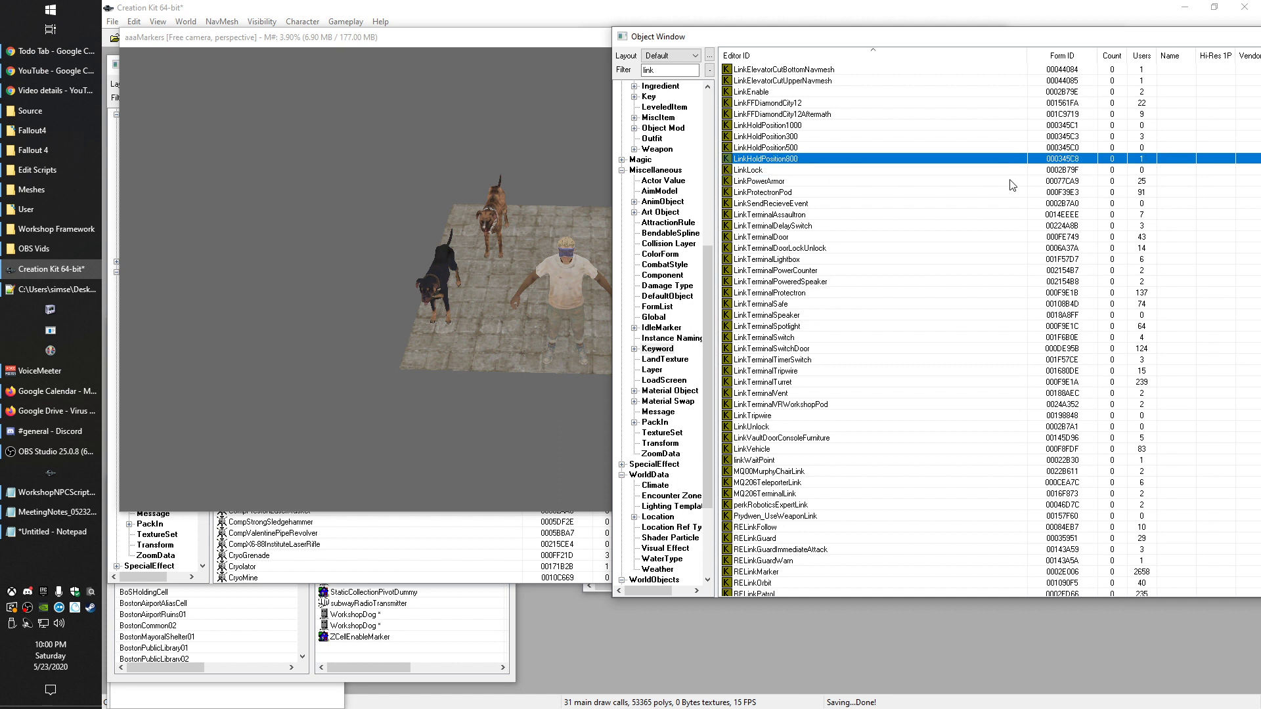
{"action": "left_click", "coordinate": [803, 139]}
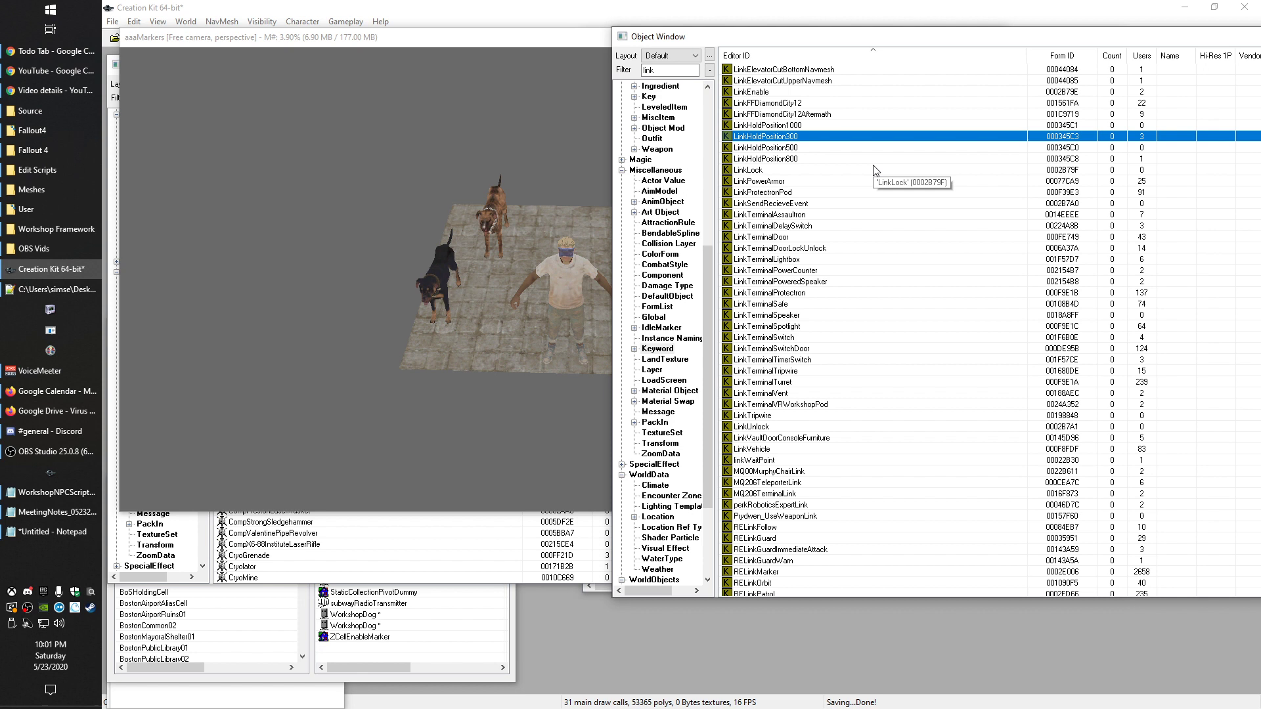
{"action": "left_click", "coordinate": [798, 126]}
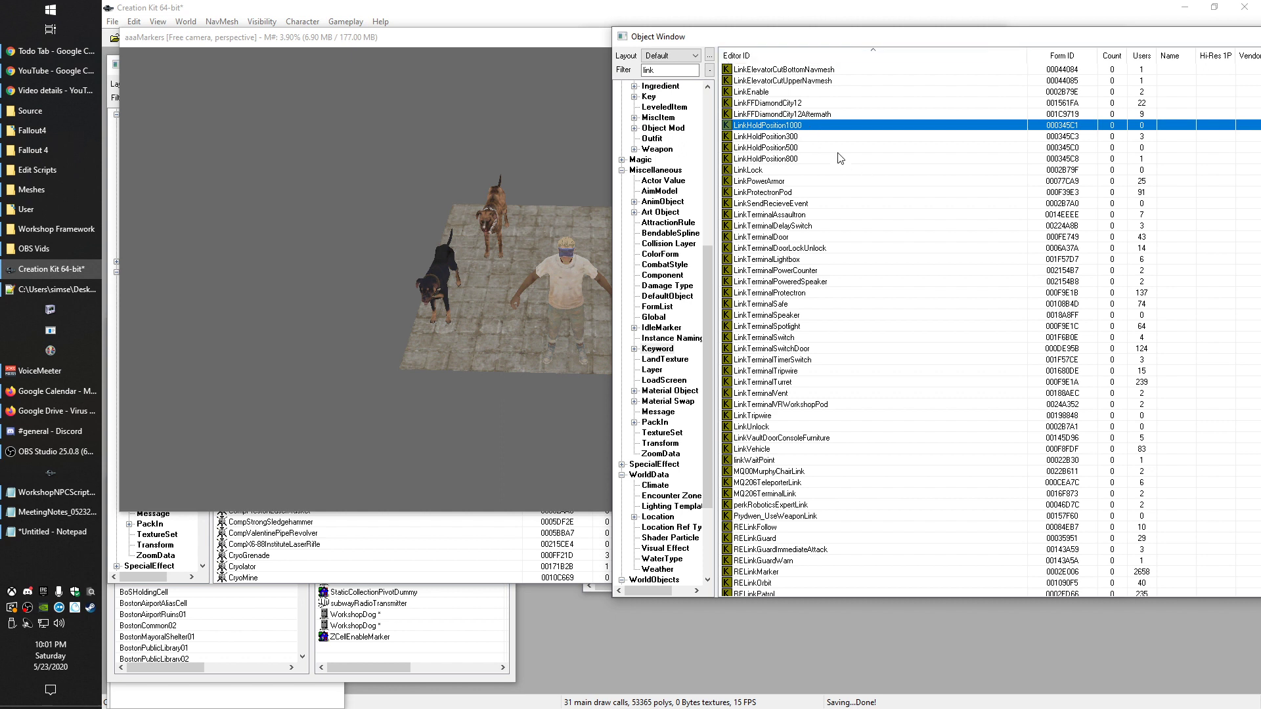
{"action": "left_click", "coordinate": [769, 159]}
{"action": "left_click", "coordinate": [774, 126]}
{"action": "left_click", "coordinate": [795, 136]}
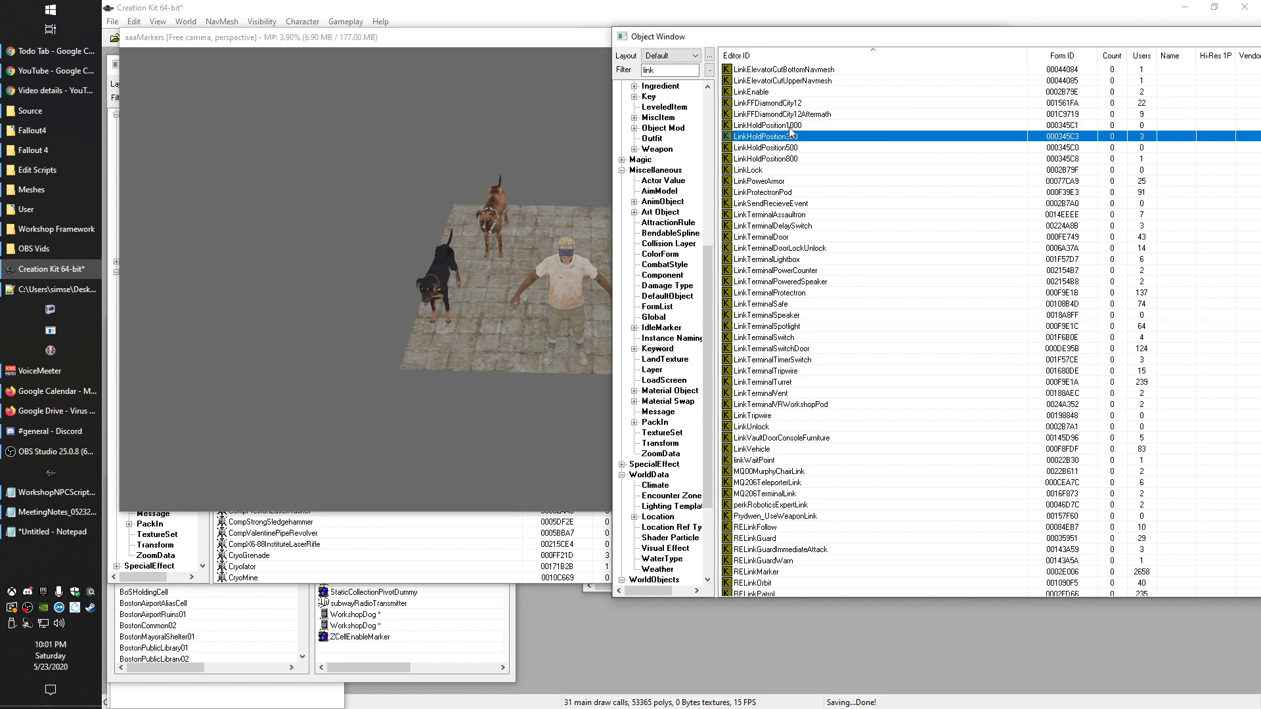
{"action": "left_click", "coordinate": [792, 126]}
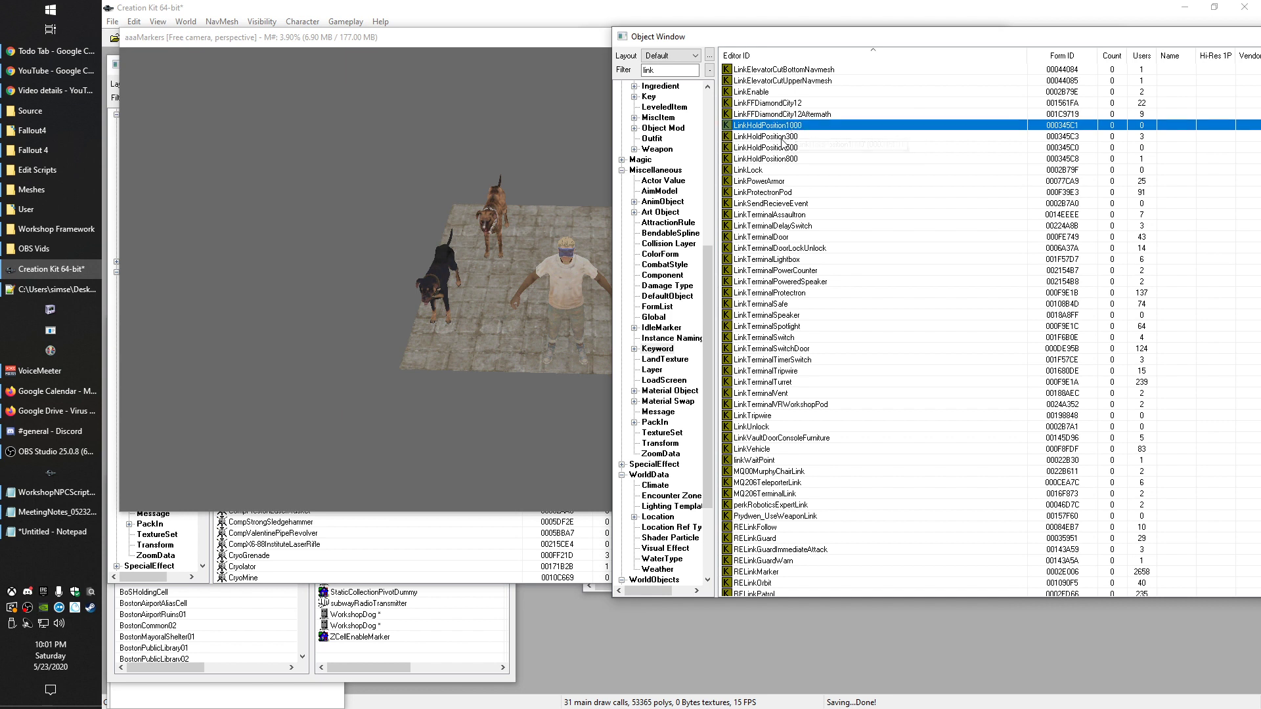
{"action": "left_click", "coordinate": [783, 137]}
{"action": "left_click", "coordinate": [786, 148]}
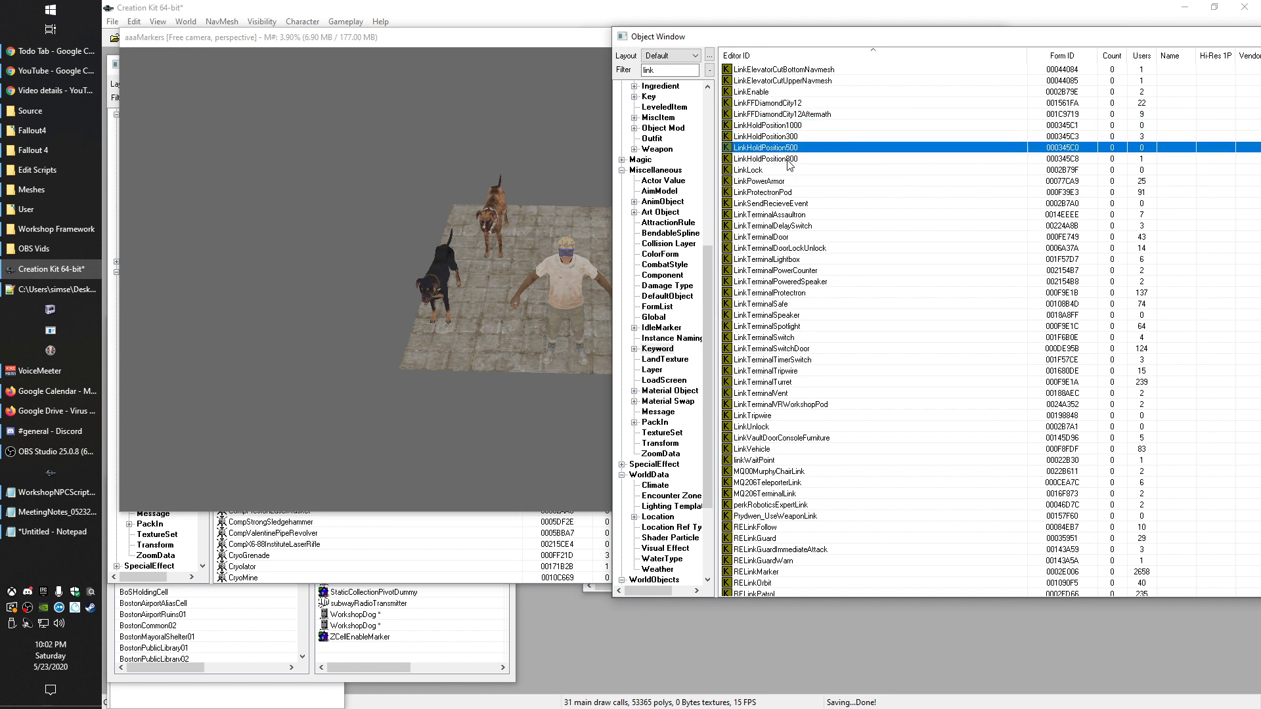
{"action": "left_click", "coordinate": [791, 160]}
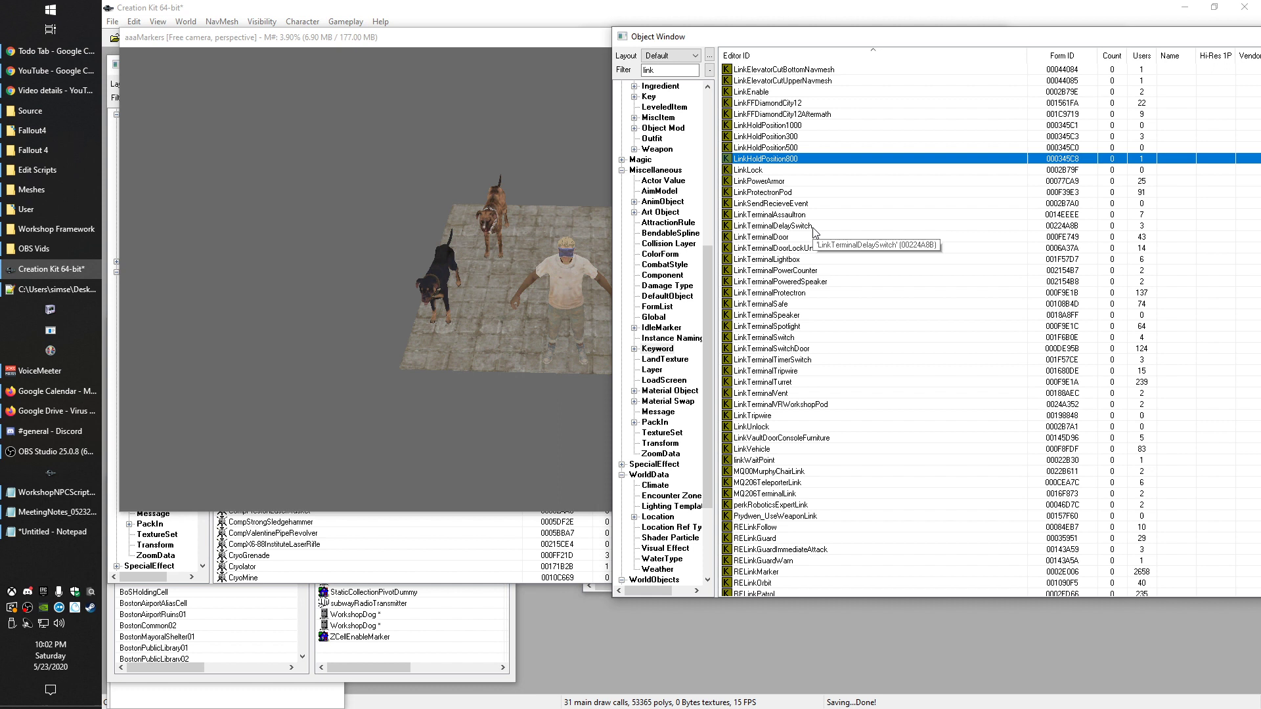
{"action": "left_click", "coordinate": [798, 137]}
{"action": "left_click", "coordinate": [788, 126]}
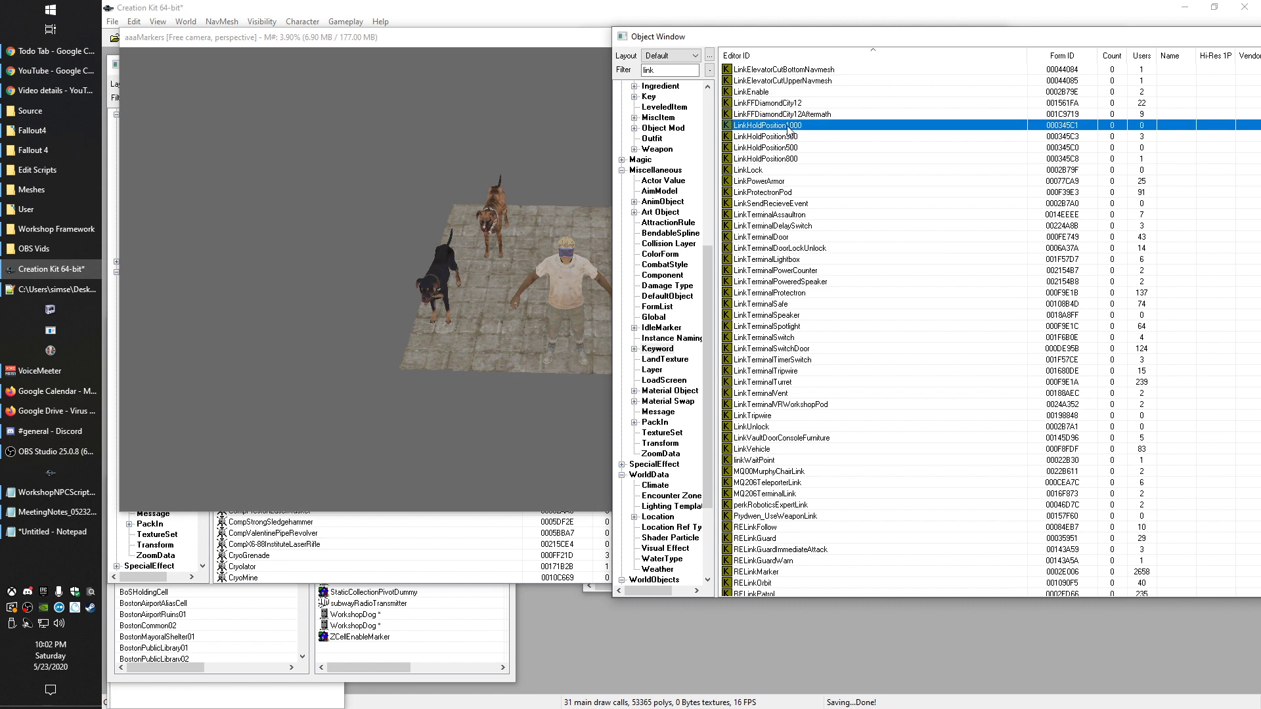
{"action": "left_click", "coordinate": [788, 148]}
{"action": "left_click", "coordinate": [789, 159]}
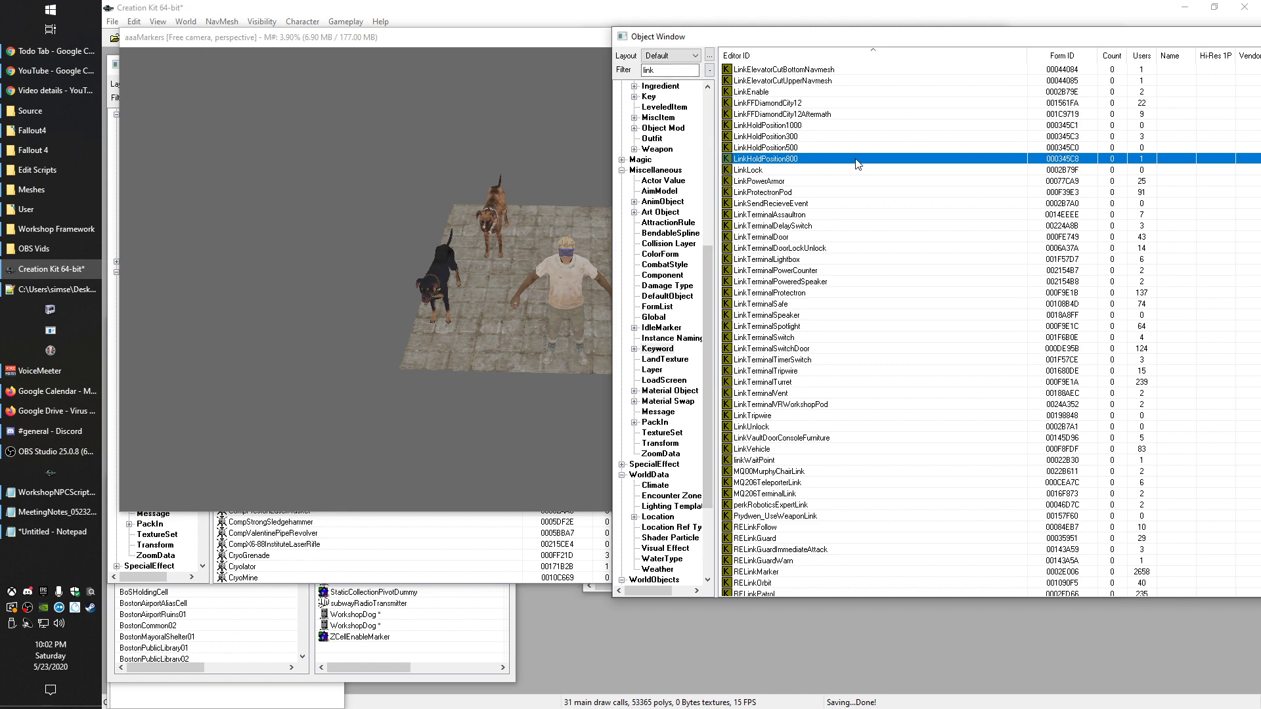
Place a LinkHoldPosition800 marker at the floor's front edge and start a Solomon link targeting the 10mm pistol
{"action": "mouse_move", "coordinate": [857, 164]}
{"action": "left_mouse_down"}
{"action": "mouse_move", "coordinate": [568, 268]}
{"action": "mouse_move", "coordinate": [568, 296]}
{"action": "left_mouse_up"}
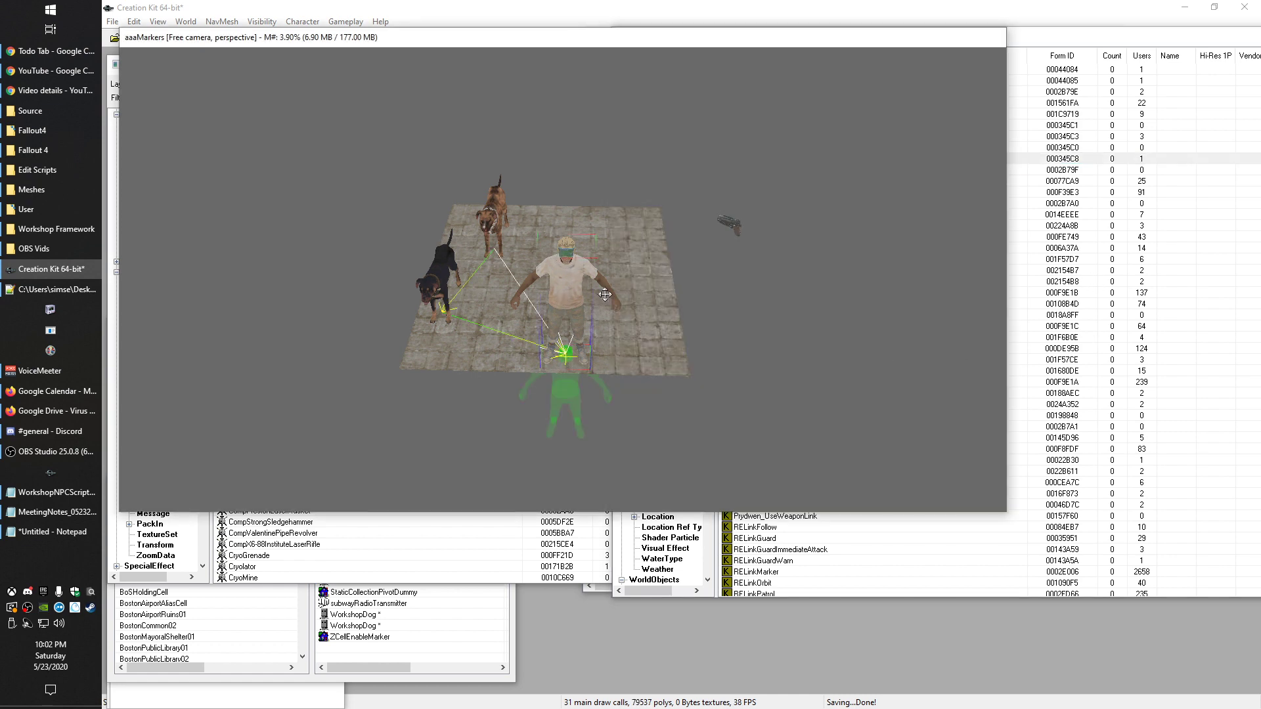
{"action": "double_click", "coordinate": [561, 280]}
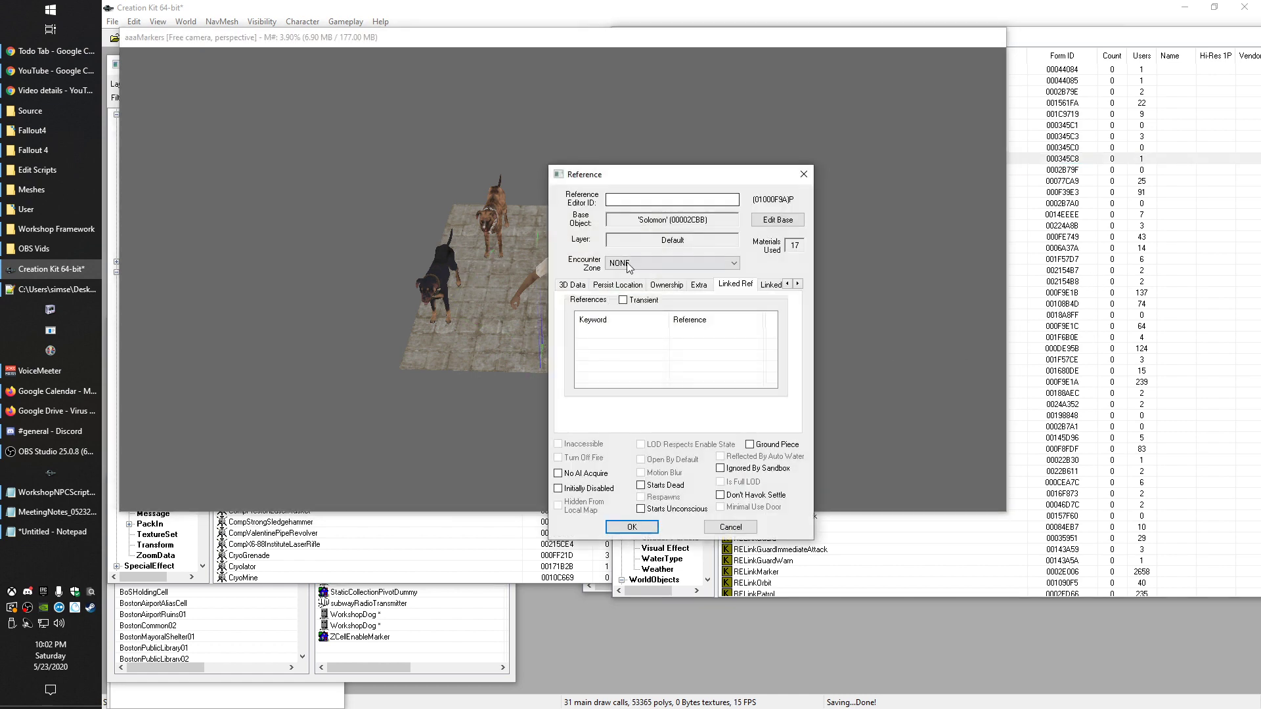
{"action": "right_click", "coordinate": [634, 343]}
{"action": "left_click", "coordinate": [661, 352]}
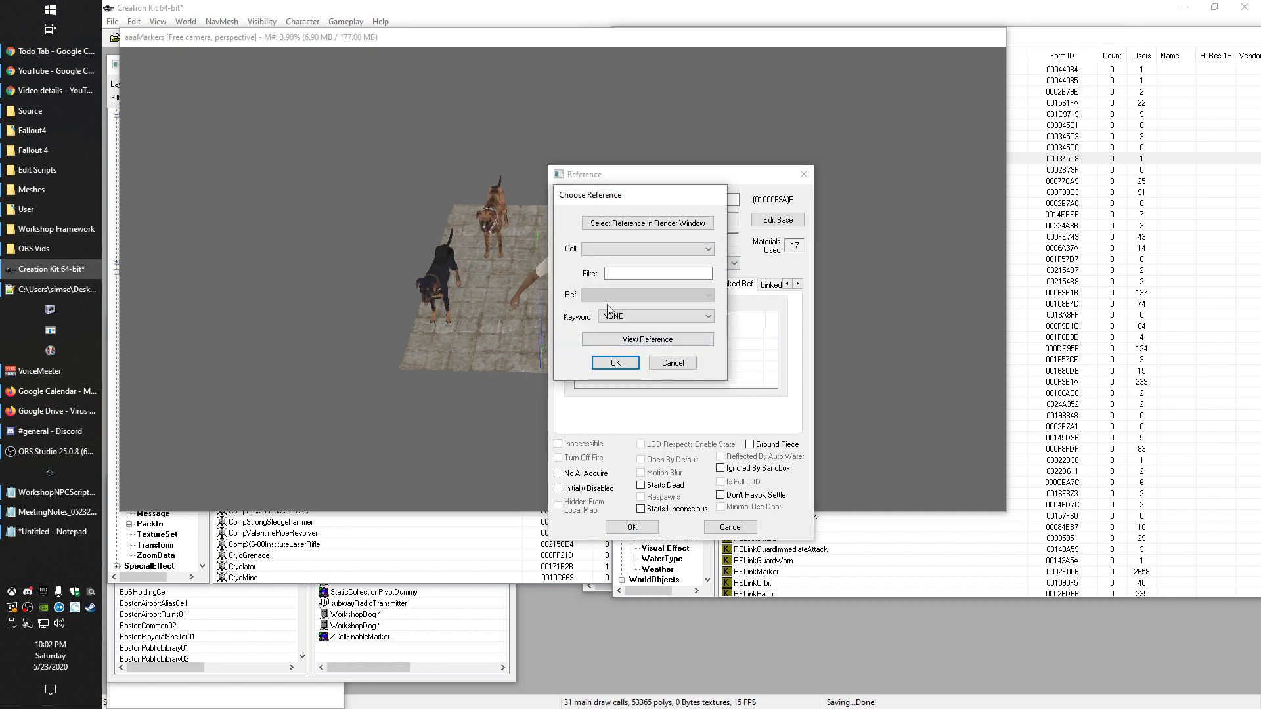
{"action": "left_click", "coordinate": [725, 218]}
{"action": "left_click", "coordinate": [727, 229]}
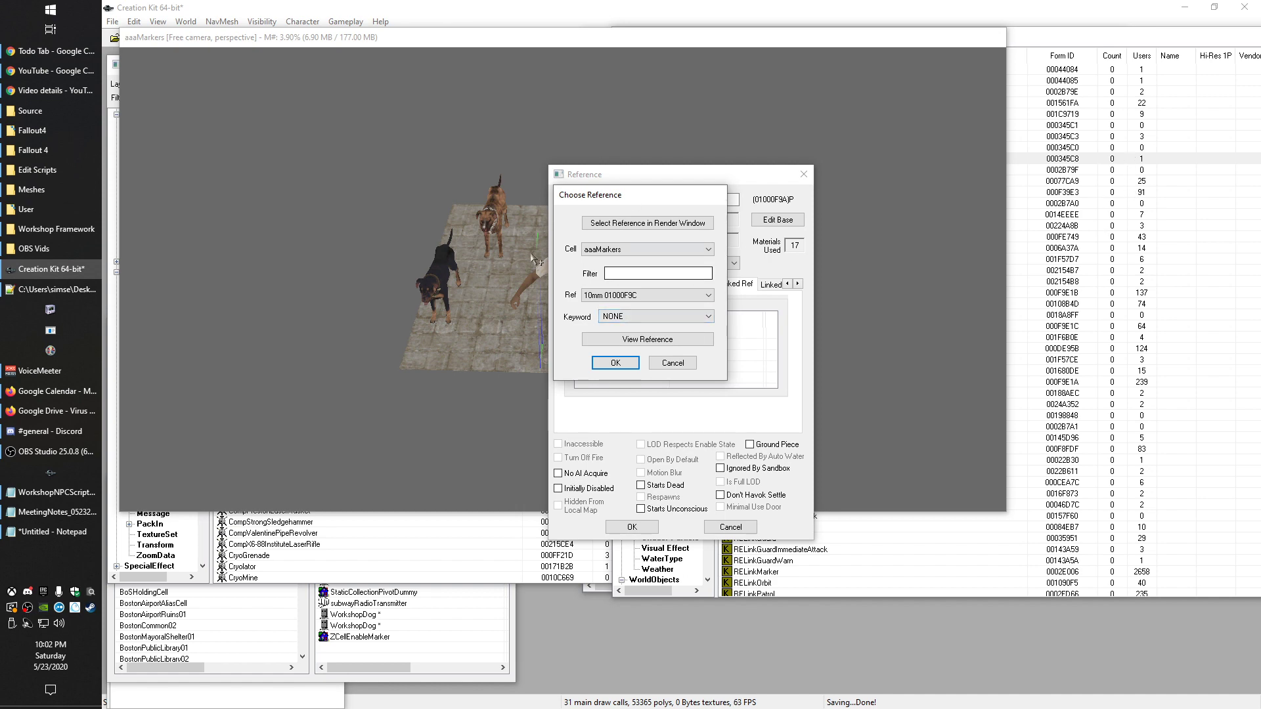
Key Solomon's 10mm pistol link with LinkHoldPosition1000 and save his reference
{"action": "left_click", "coordinate": [1132, 192]}
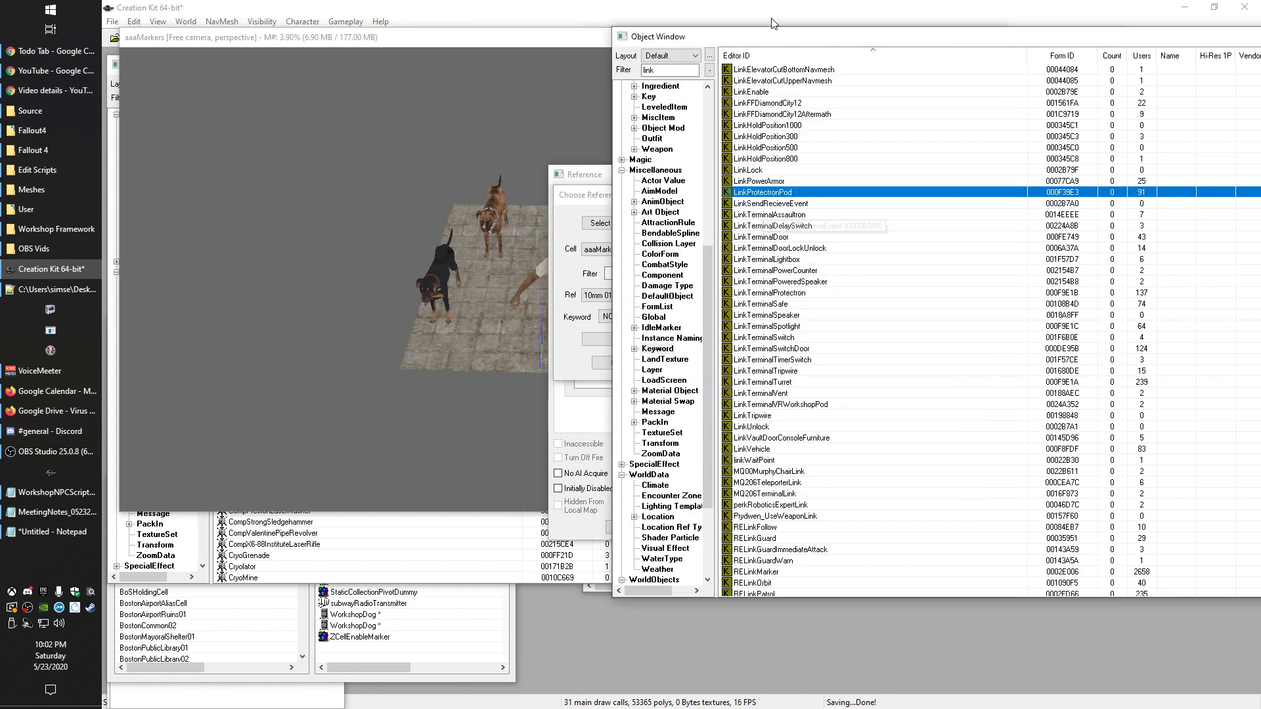
{"action": "left_click_drag", "start_coordinate": [792, 37], "coordinate": [846, 28]}
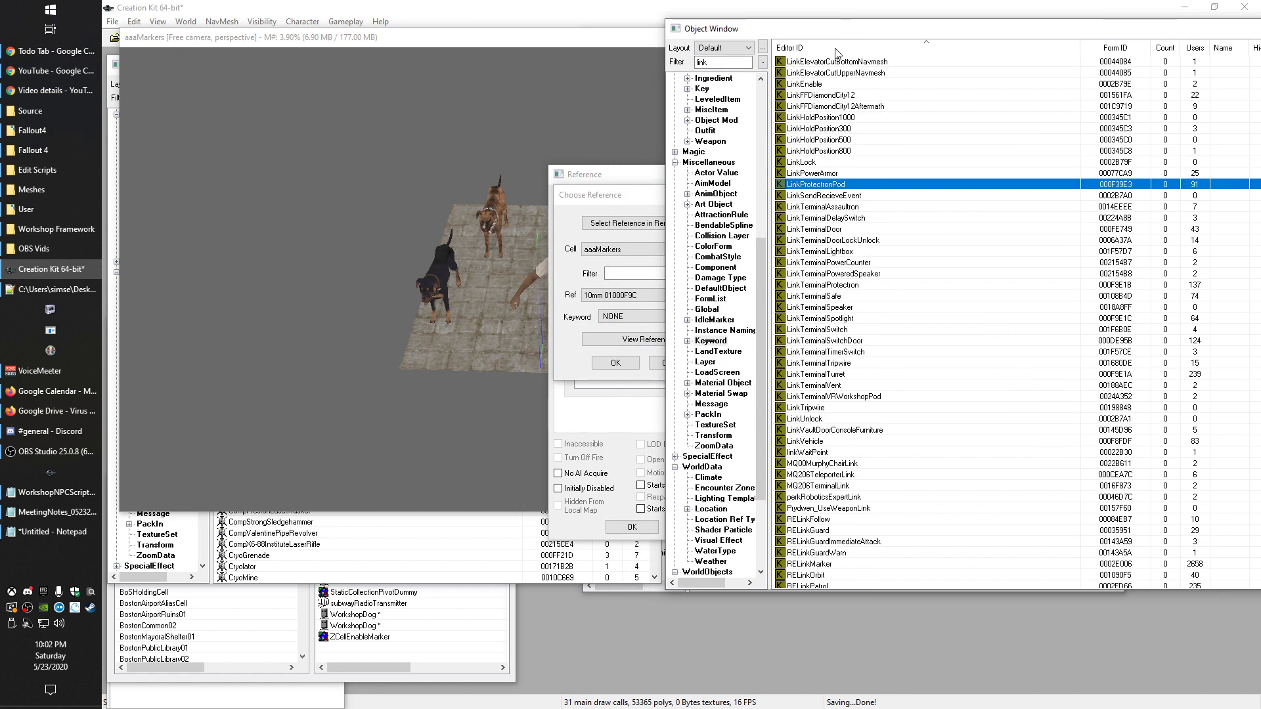
{"action": "left_click", "coordinate": [617, 316]}
{"action": "type", "text": "linkhold"}
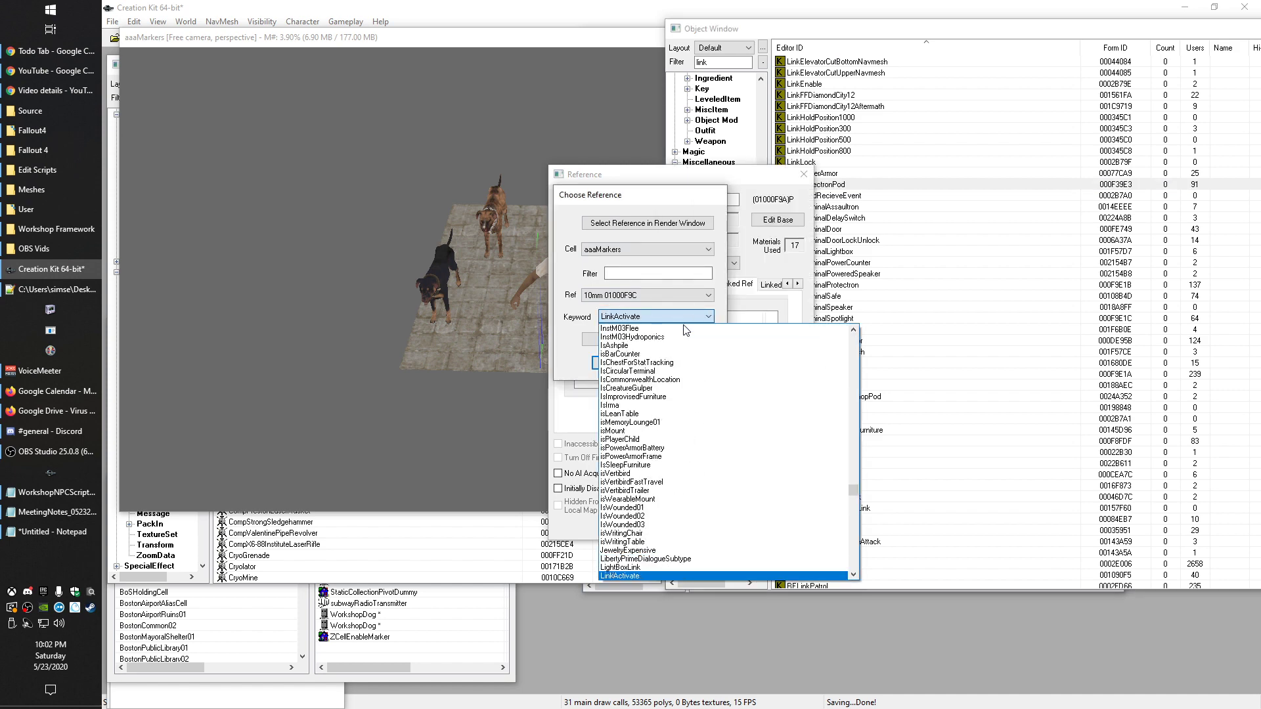
{"action": "key", "text": "Return"}
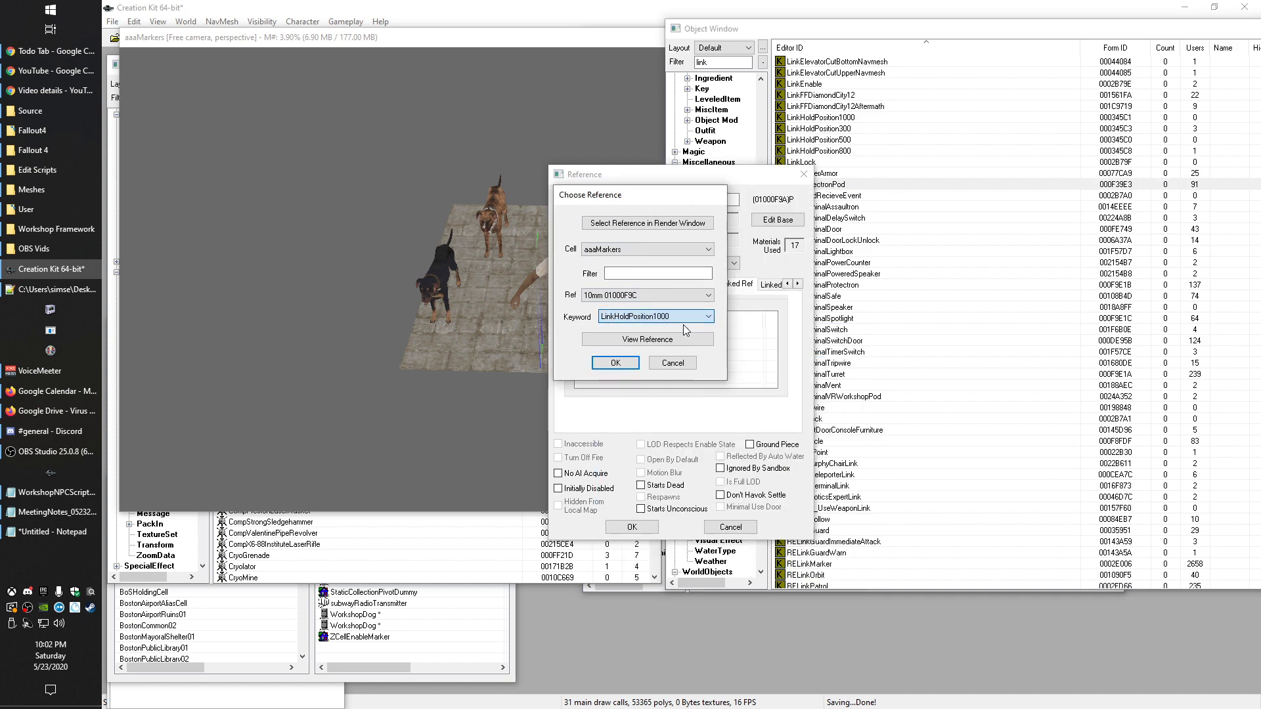
{"action": "left_click", "coordinate": [634, 362]}
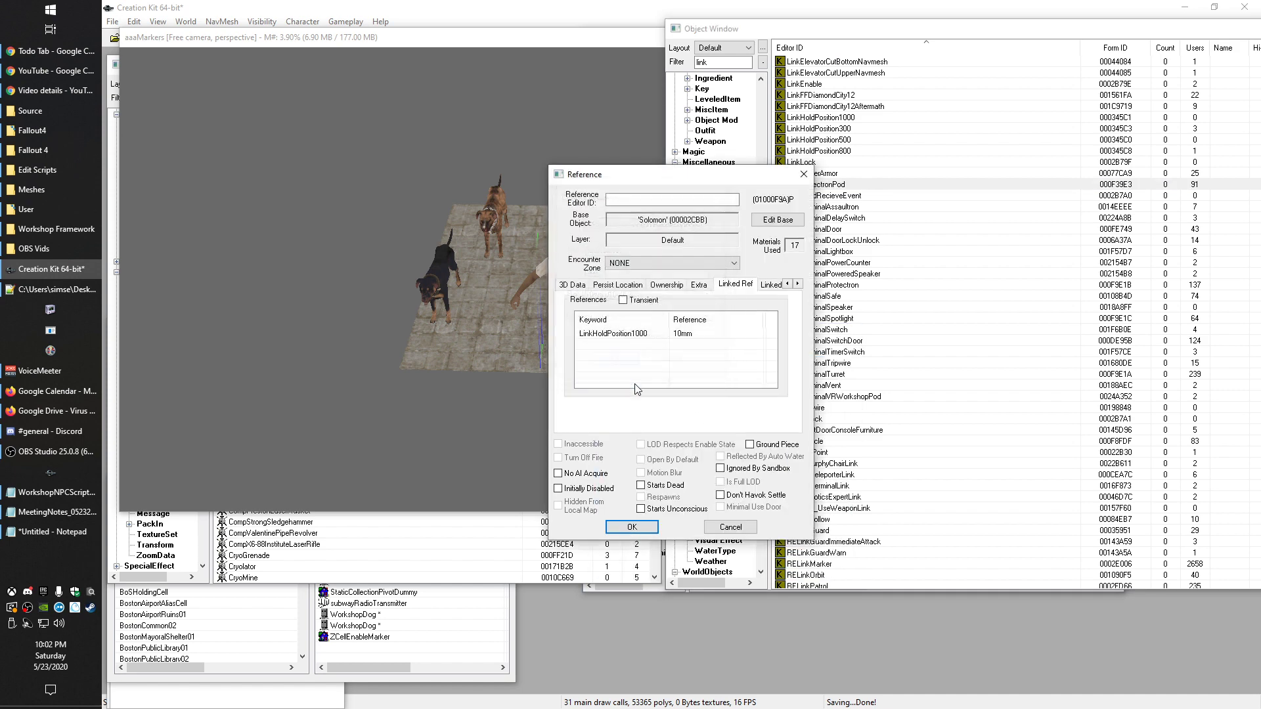
{"action": "left_click", "coordinate": [632, 527]}
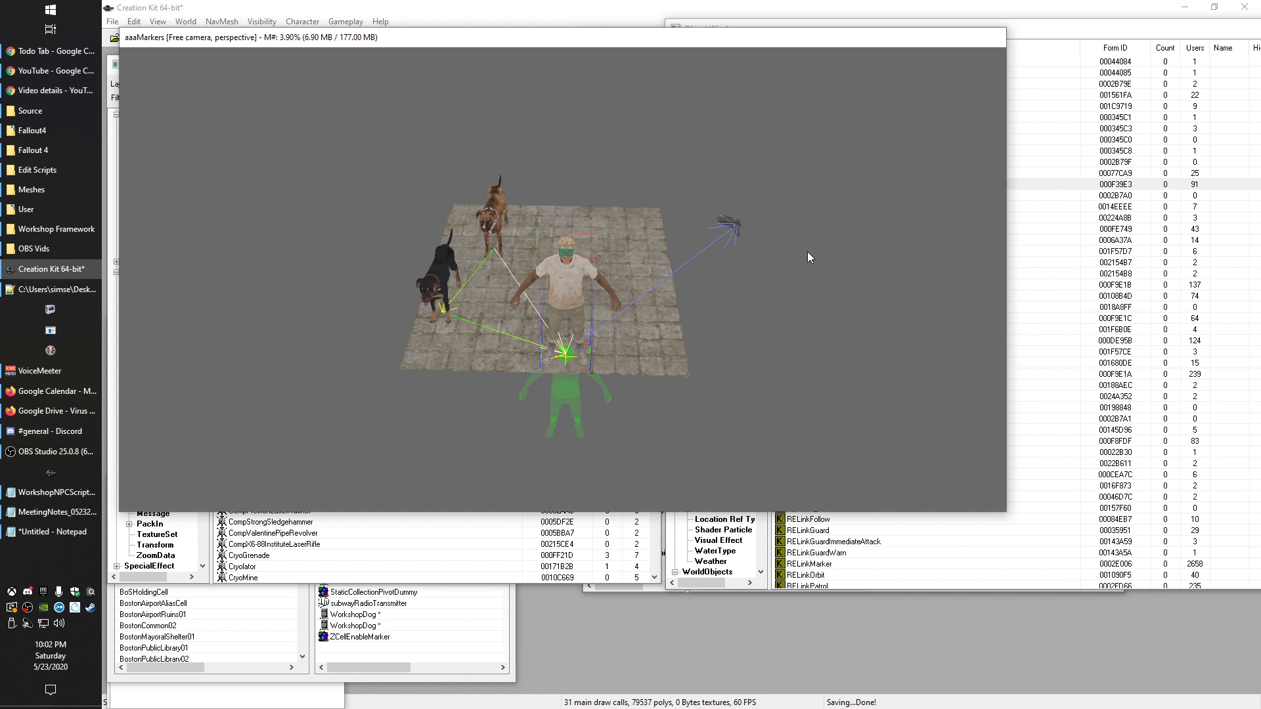
Select the black dog, brown dog and Solomon in turn to inspect their link lines
{"action": "left_click", "coordinate": [448, 289]}
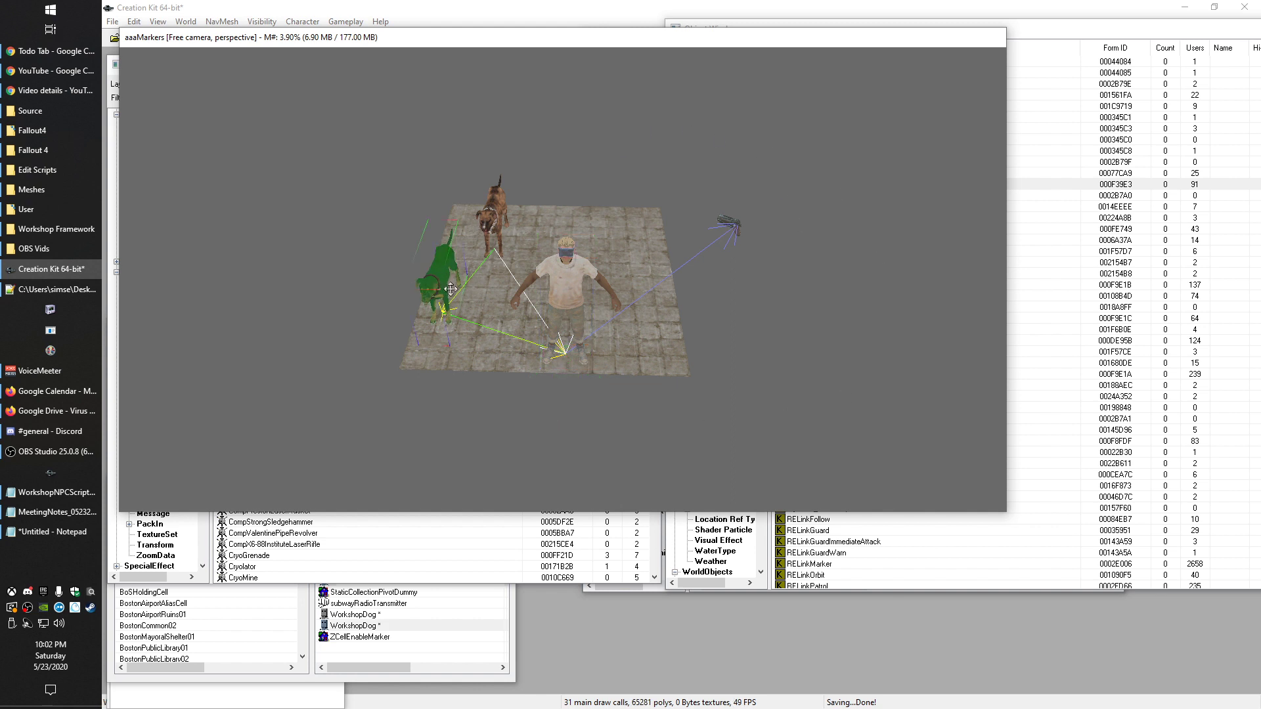
{"action": "left_click", "coordinate": [492, 211]}
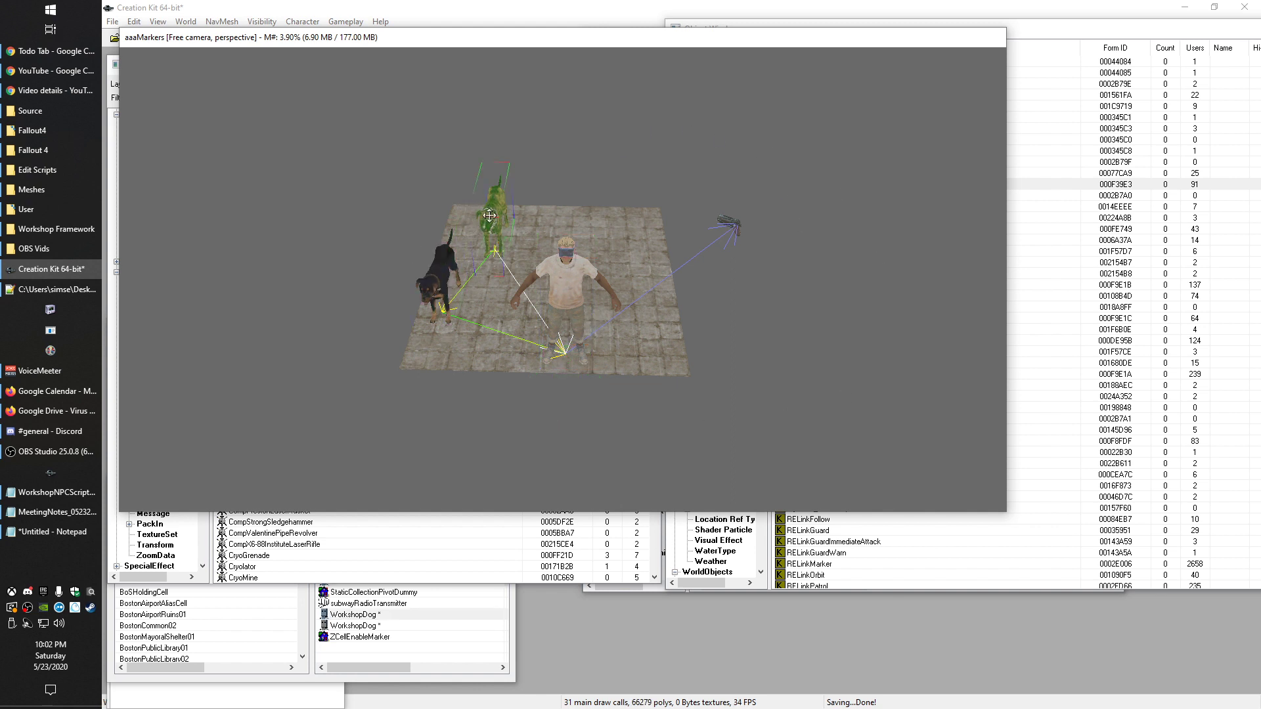
{"action": "left_click", "coordinate": [440, 286]}
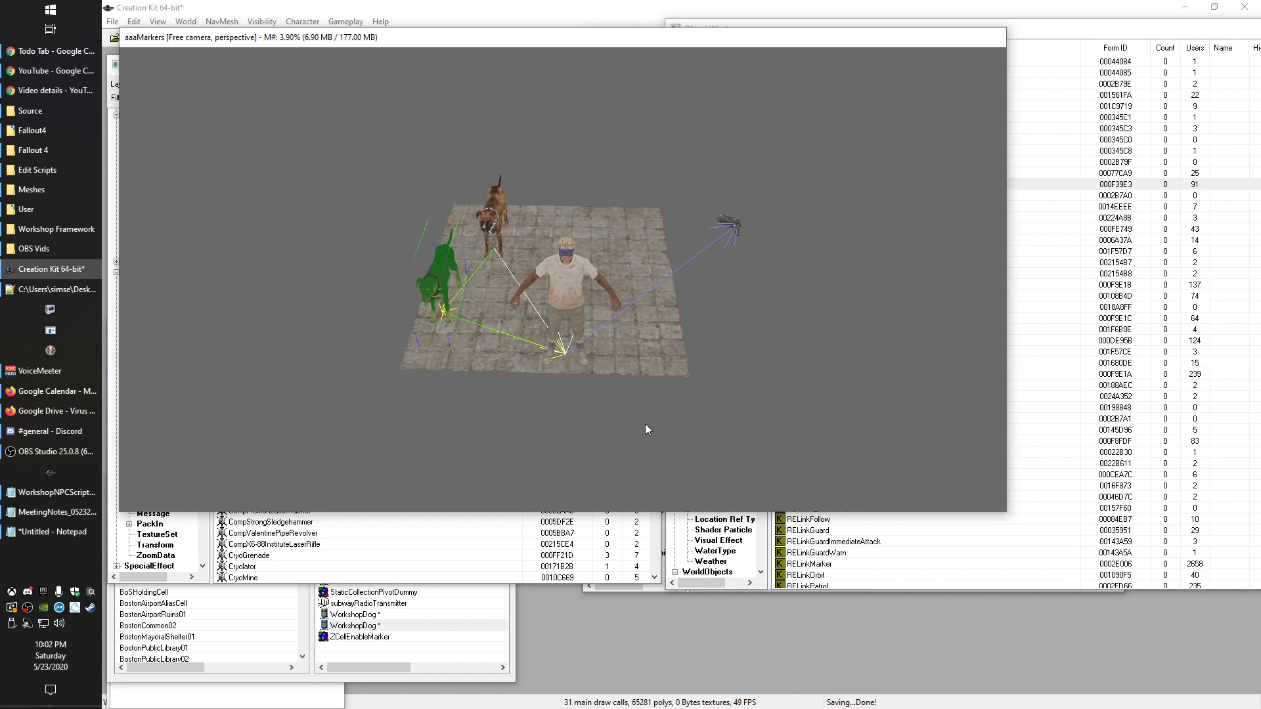
{"action": "left_click", "coordinate": [565, 282]}
{"action": "left_click", "coordinate": [1105, 261]}
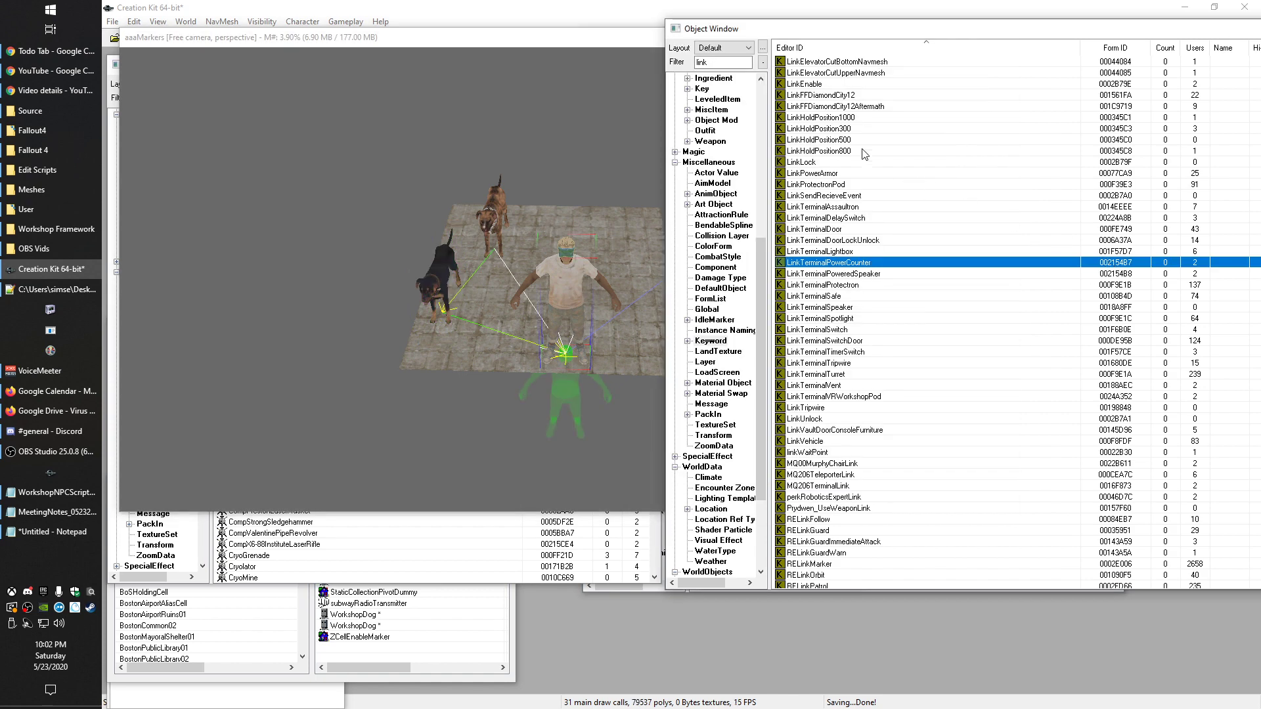
Change the keyword on Solomon's 10mm link from LinkHoldPosition1000 to LinkHoldPosition300 and save
{"action": "double_click", "coordinate": [561, 291]}
{"action": "double_click", "coordinate": [616, 333]}
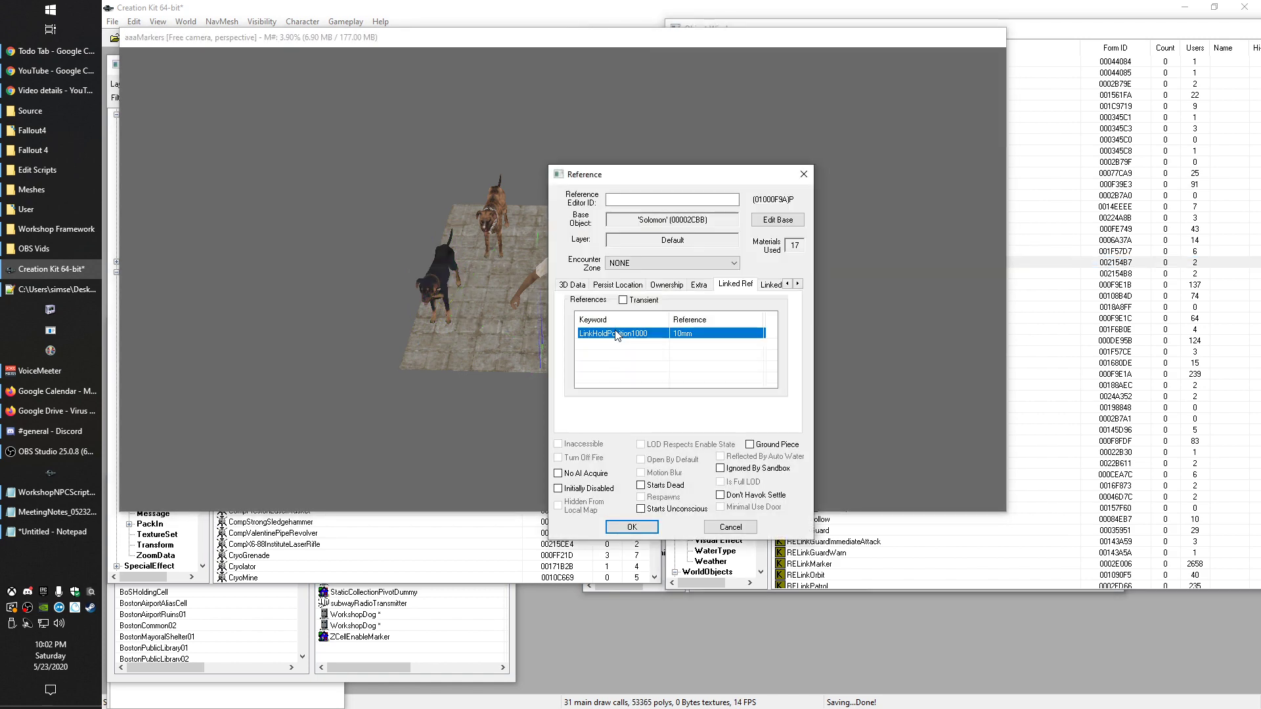
{"action": "left_click", "coordinate": [663, 317]}
{"action": "scroll", "coordinate": [664, 319], "scroll_direction": "up", "scroll_amount": 1}
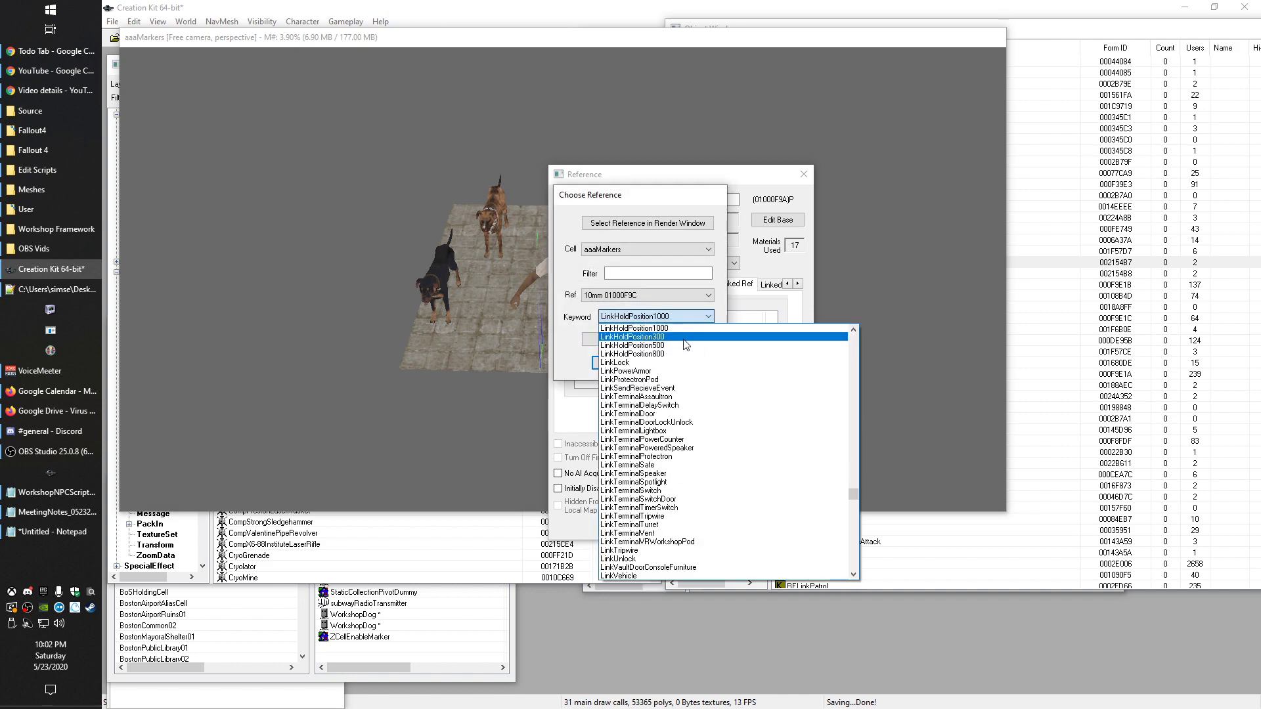
{"action": "left_click", "coordinate": [687, 347]}
{"action": "key", "text": "Return"}
{"action": "left_click", "coordinate": [634, 528]}
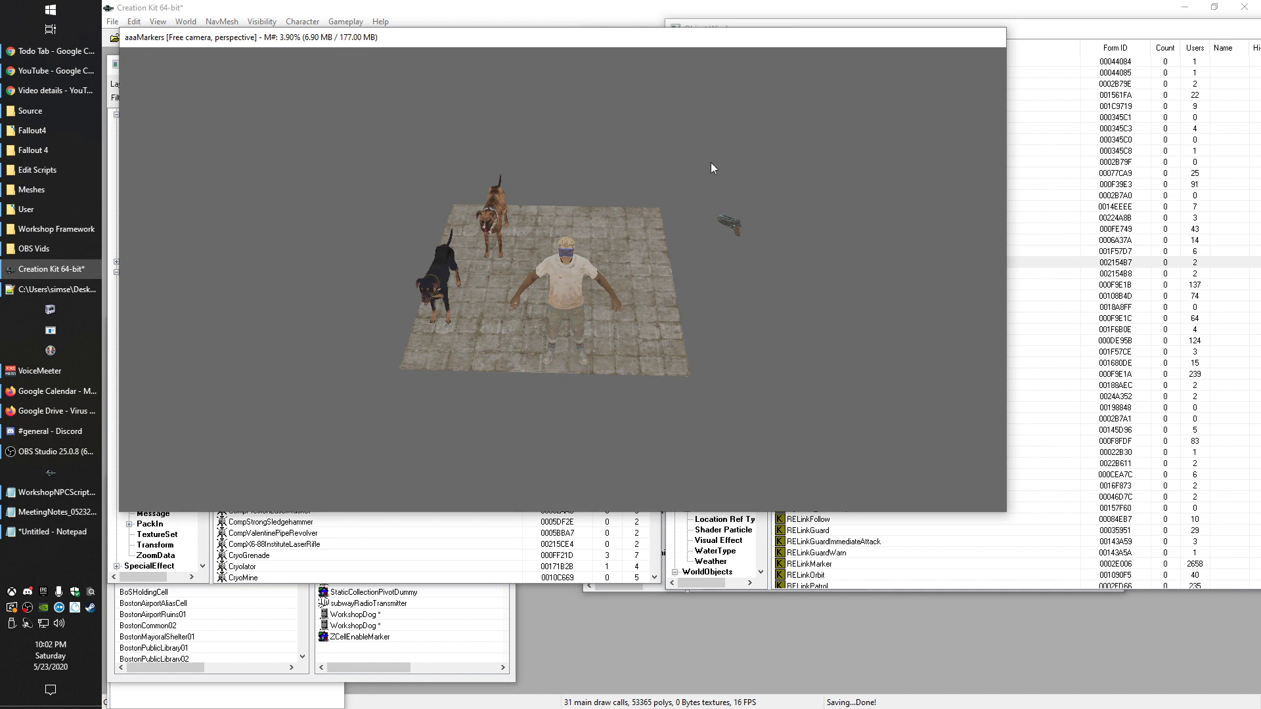
Reopen Solomon's Reference window to verify the LinkHoldPosition300 link, then close it
{"action": "double_click", "coordinate": [573, 279]}
{"action": "left_click", "coordinate": [632, 334]}
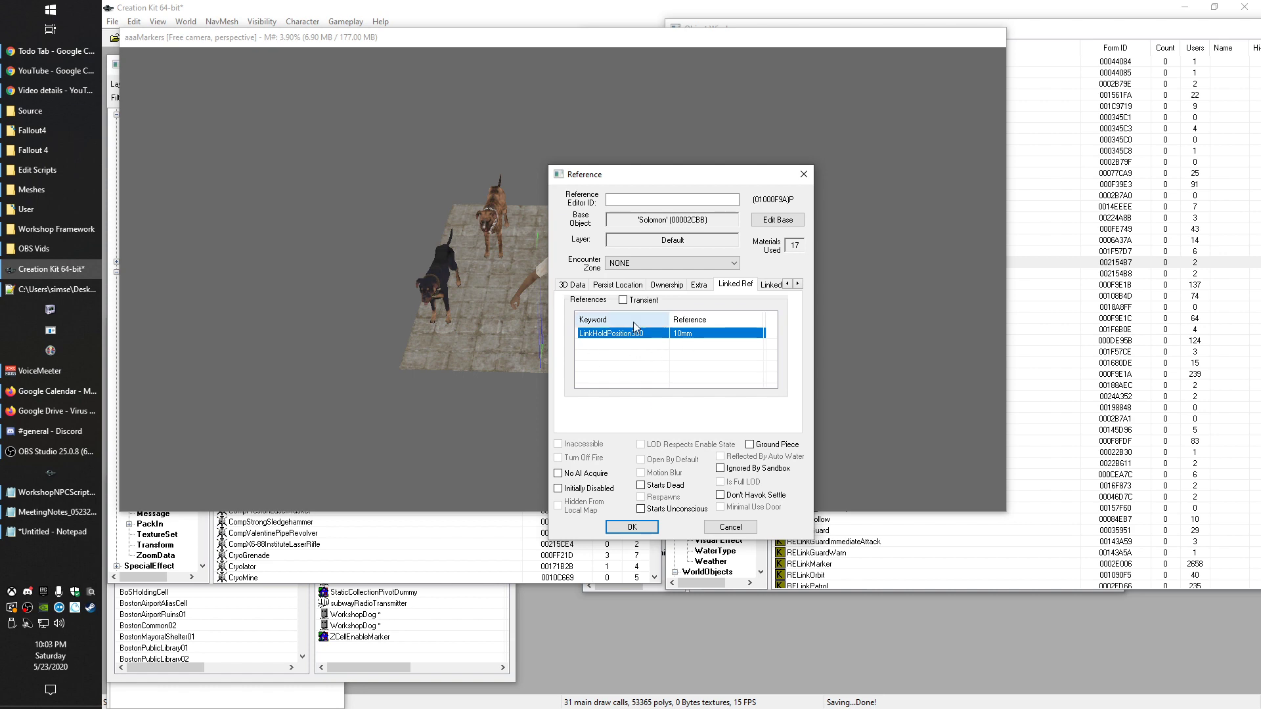
{"action": "left_click", "coordinate": [629, 528]}
{"action": "left_click", "coordinate": [1119, 274]}
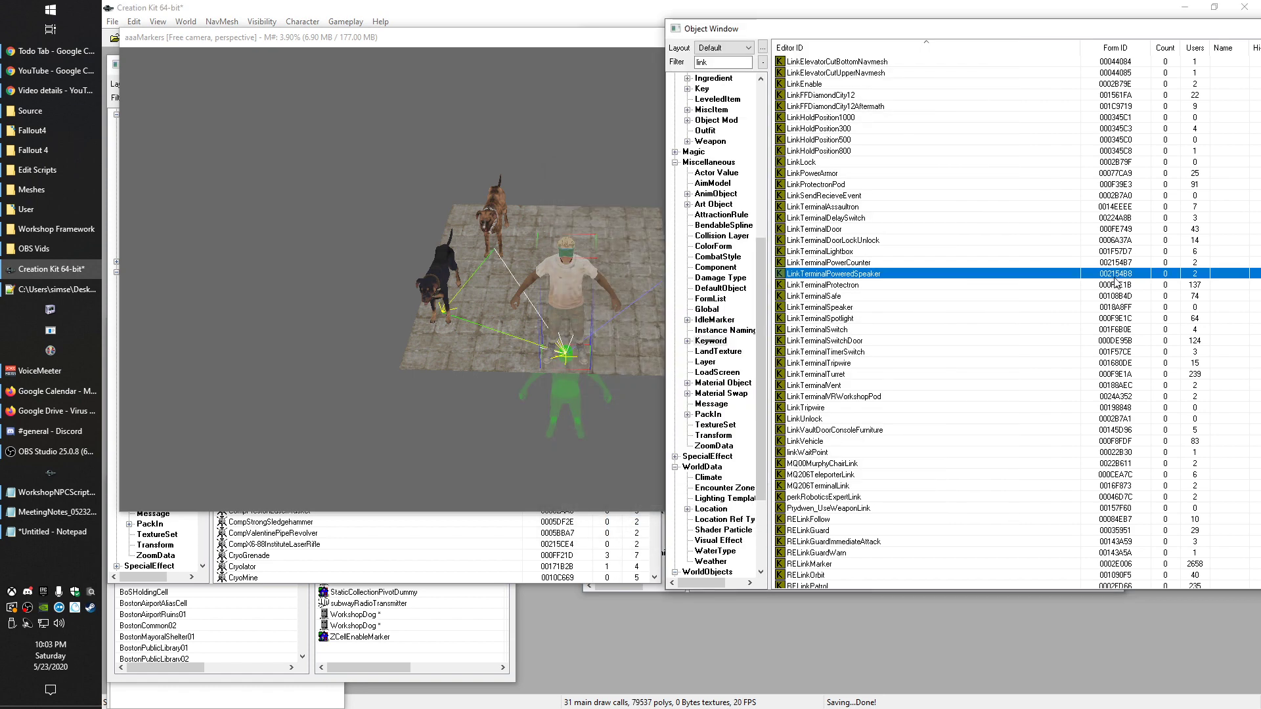
Compare the LinkHoldPosition300, 500 and 1000 keywords, then reopen Solomon's Reference dialog showing the 10mm link
{"action": "left_click", "coordinate": [856, 129]}
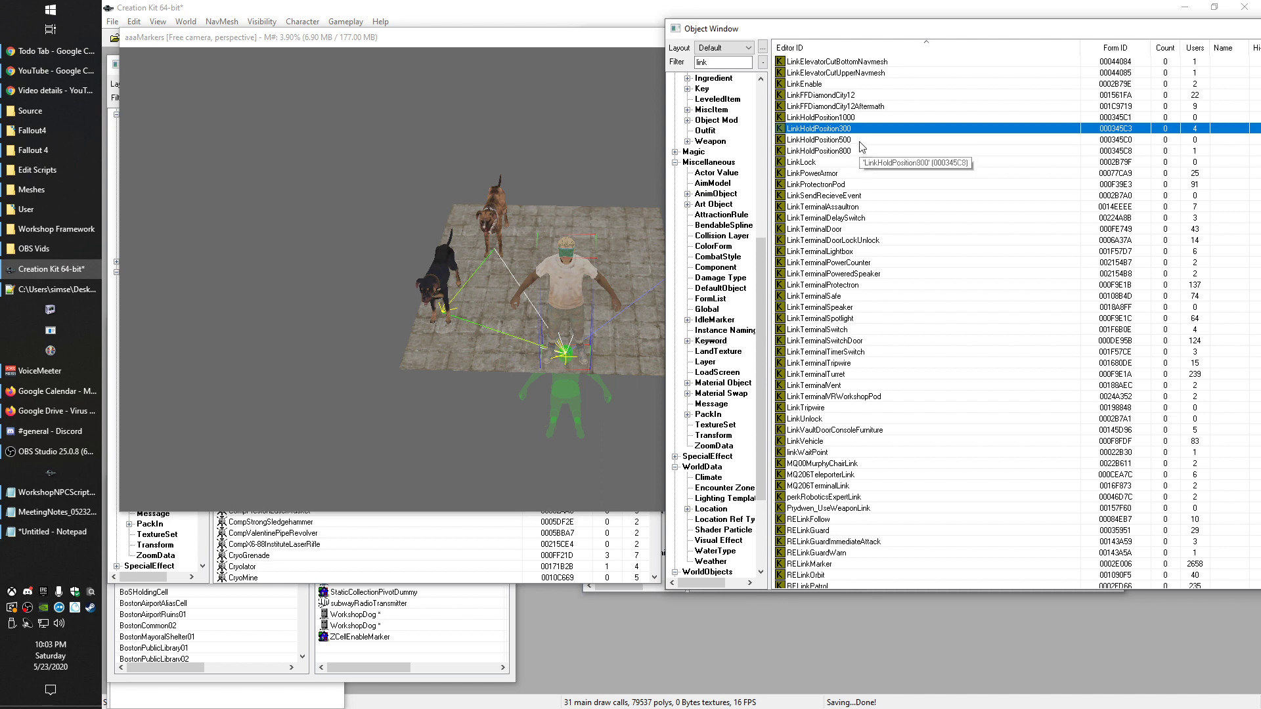
{"action": "left_click", "coordinate": [841, 106]}
{"action": "left_click", "coordinate": [845, 118]}
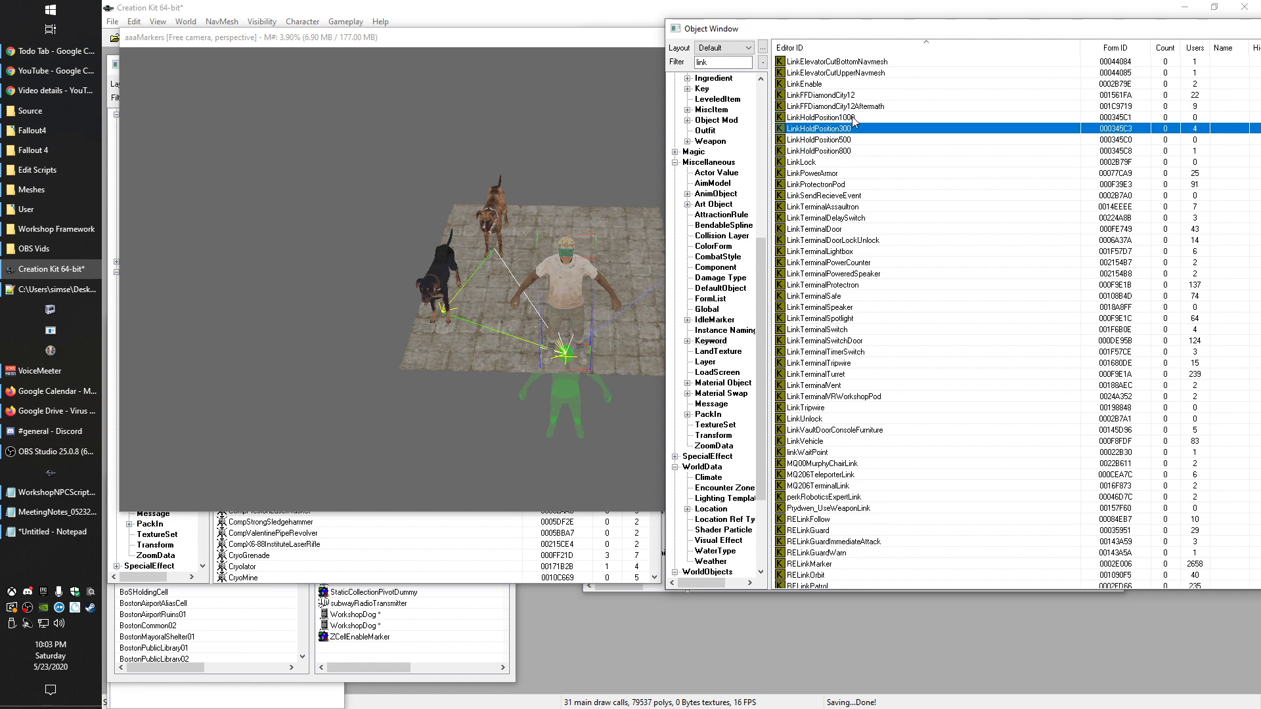
{"action": "left_click", "coordinate": [852, 140]}
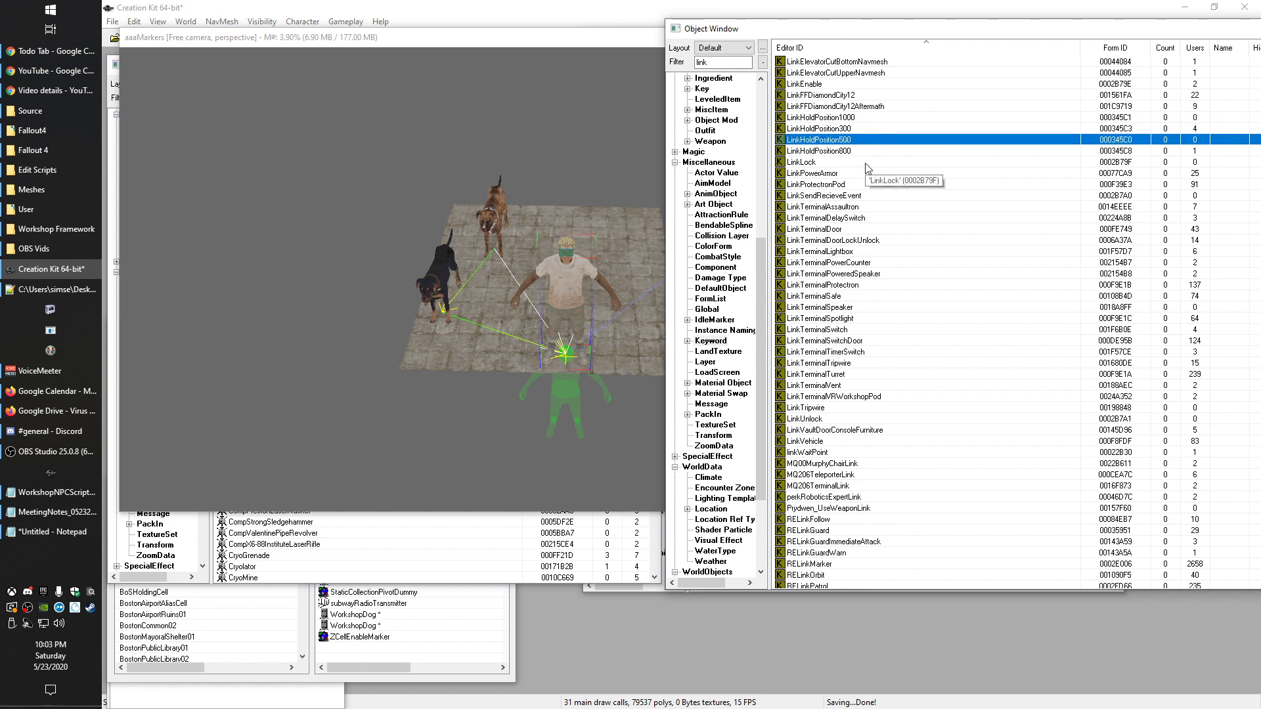
{"action": "left_click", "coordinate": [848, 117]}
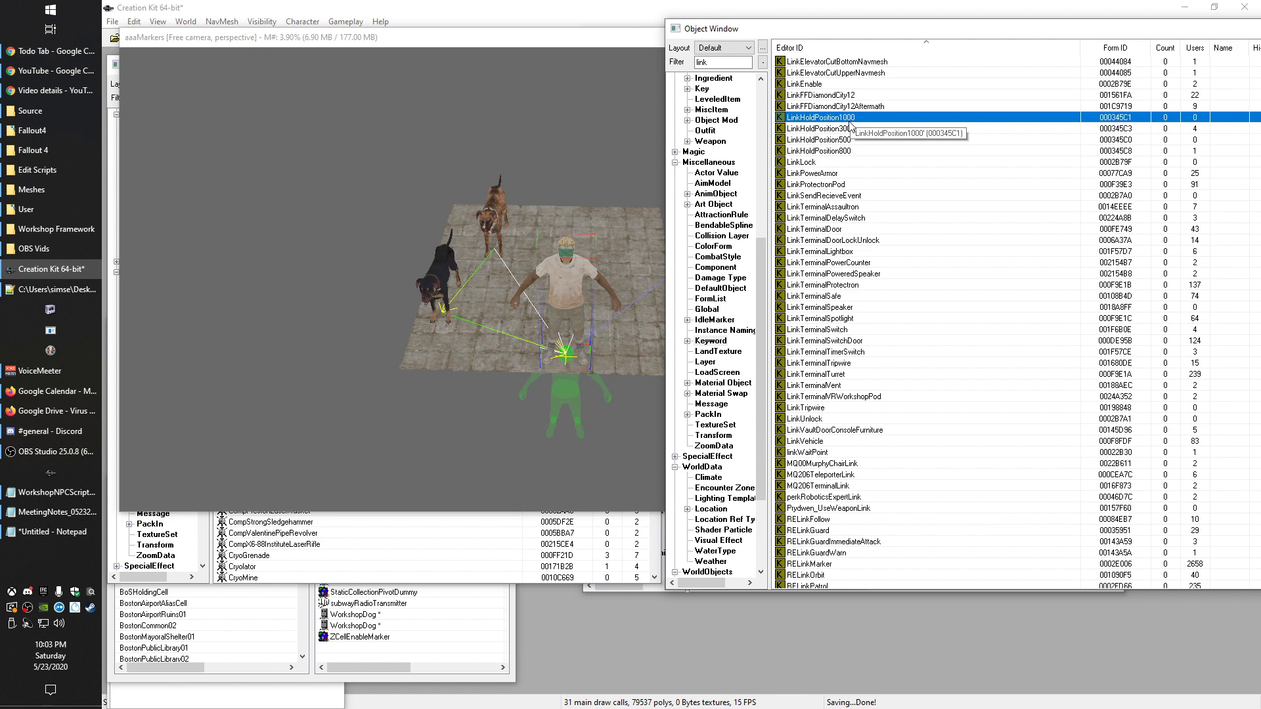
{"action": "double_click", "coordinate": [570, 280]}
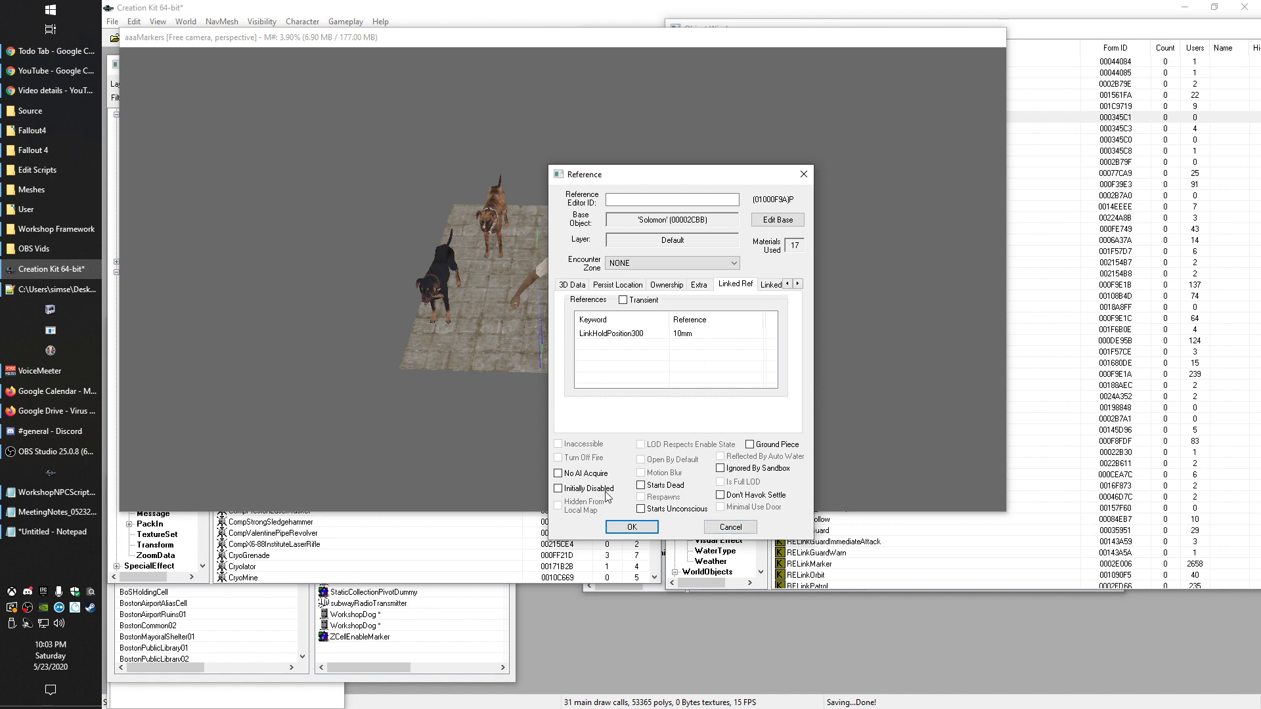
Confirm Solomon's Reference dialog and compare the LinkHoldPosition300 and LinkHoldPosition500 keywords
{"action": "left_click", "coordinate": [630, 524]}
{"action": "left_click", "coordinate": [1055, 162]}
{"action": "left_click", "coordinate": [874, 129]}
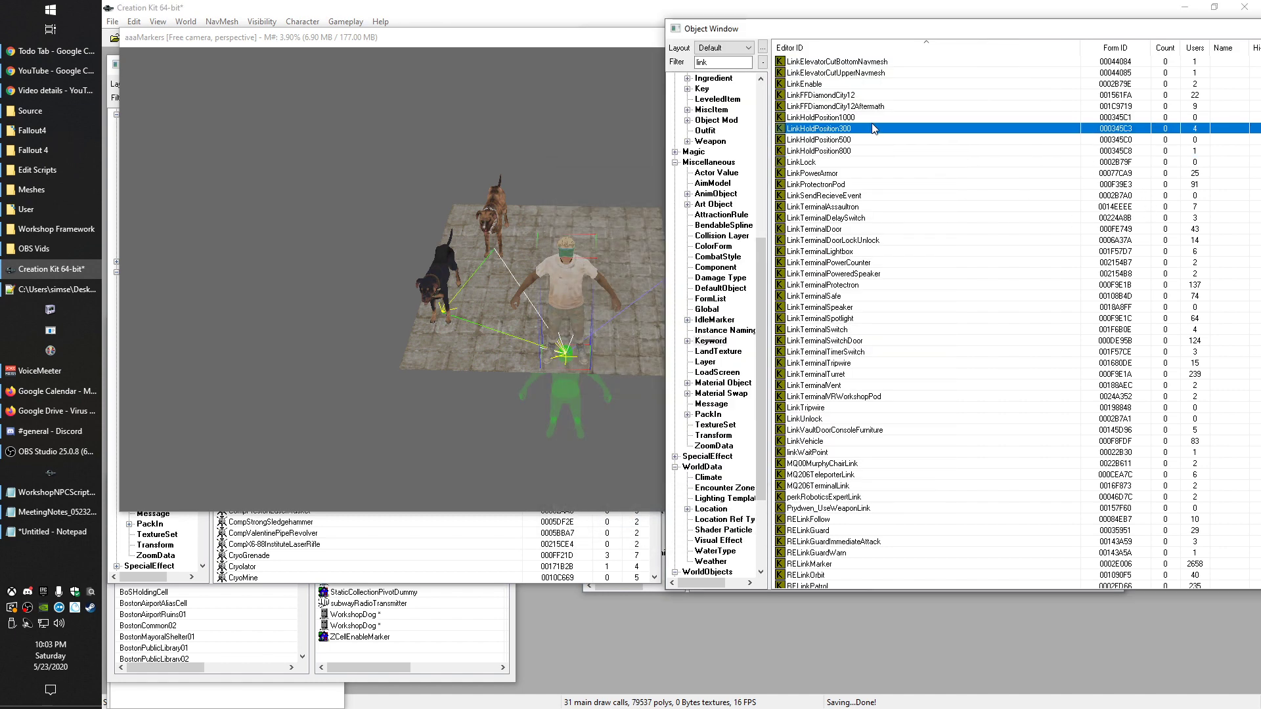
{"action": "left_click", "coordinate": [867, 139]}
{"action": "left_click", "coordinate": [852, 129]}
{"action": "left_click", "coordinate": [854, 139]}
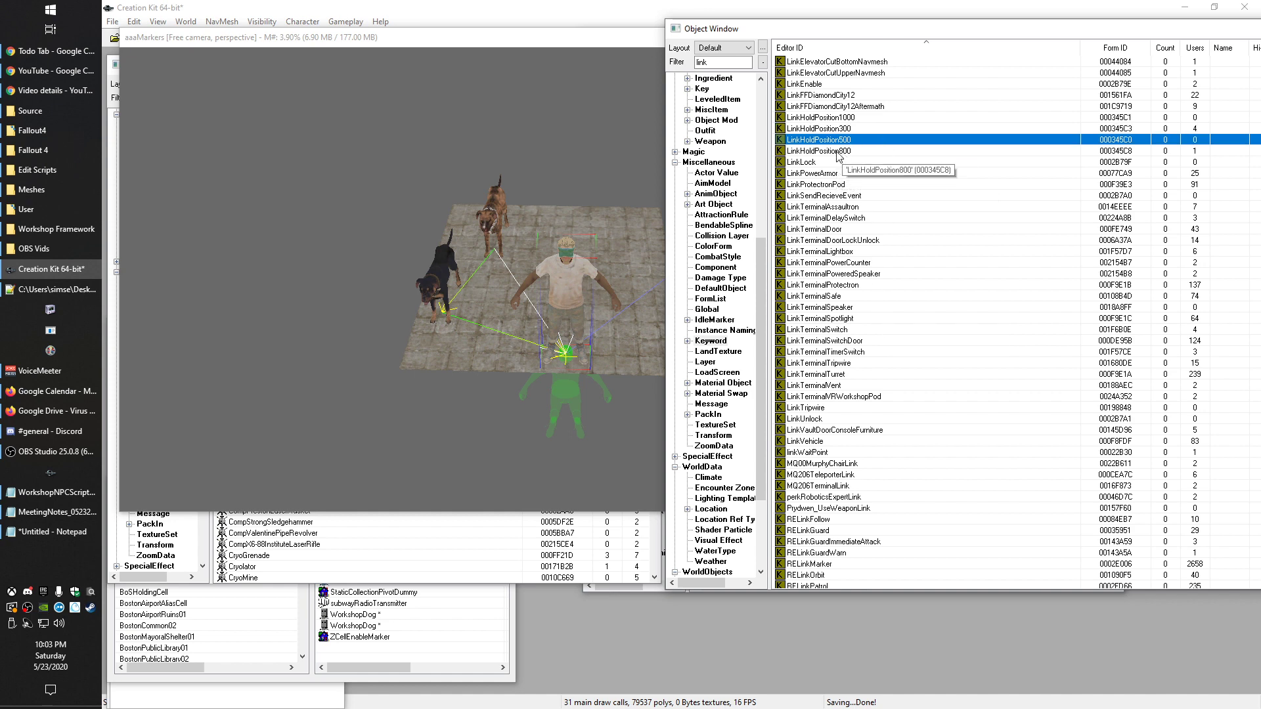
Reopen Solomon's reference and confirm it, keeping LinkHoldPosition300 pointing to the 10mm pistol
{"action": "left_click", "coordinate": [612, 133]}
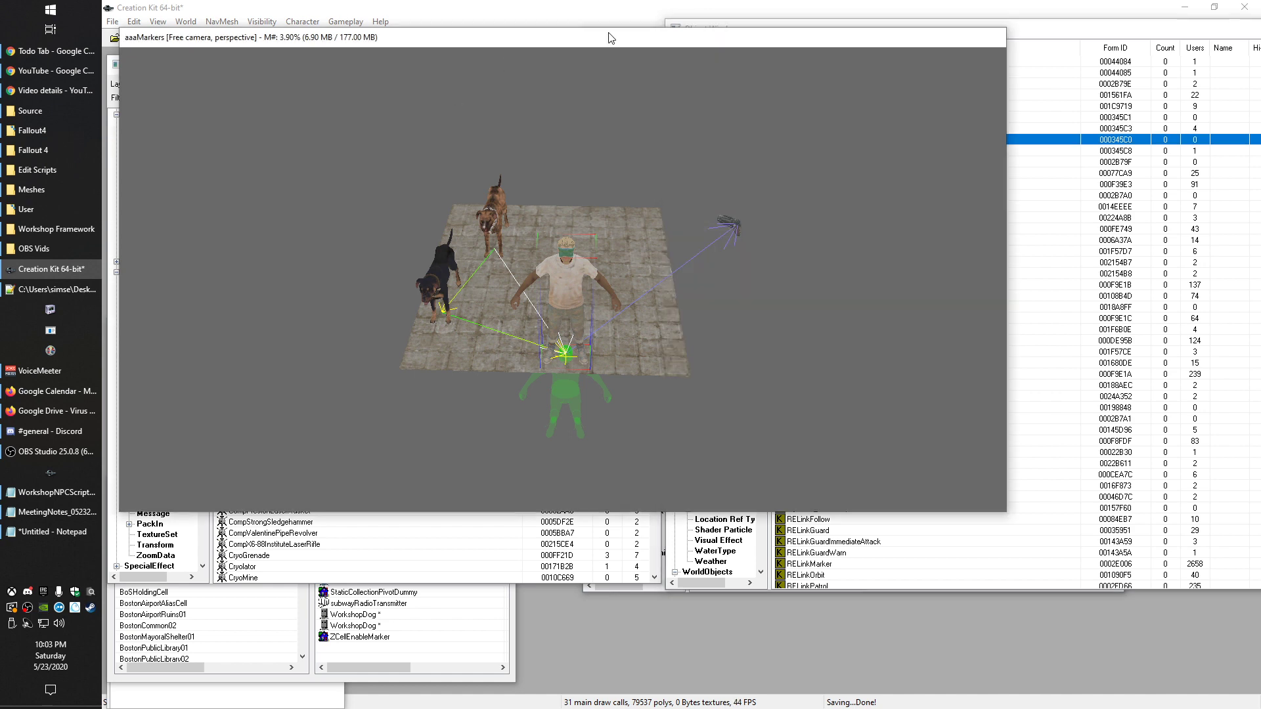
{"action": "double_click", "coordinate": [578, 264]}
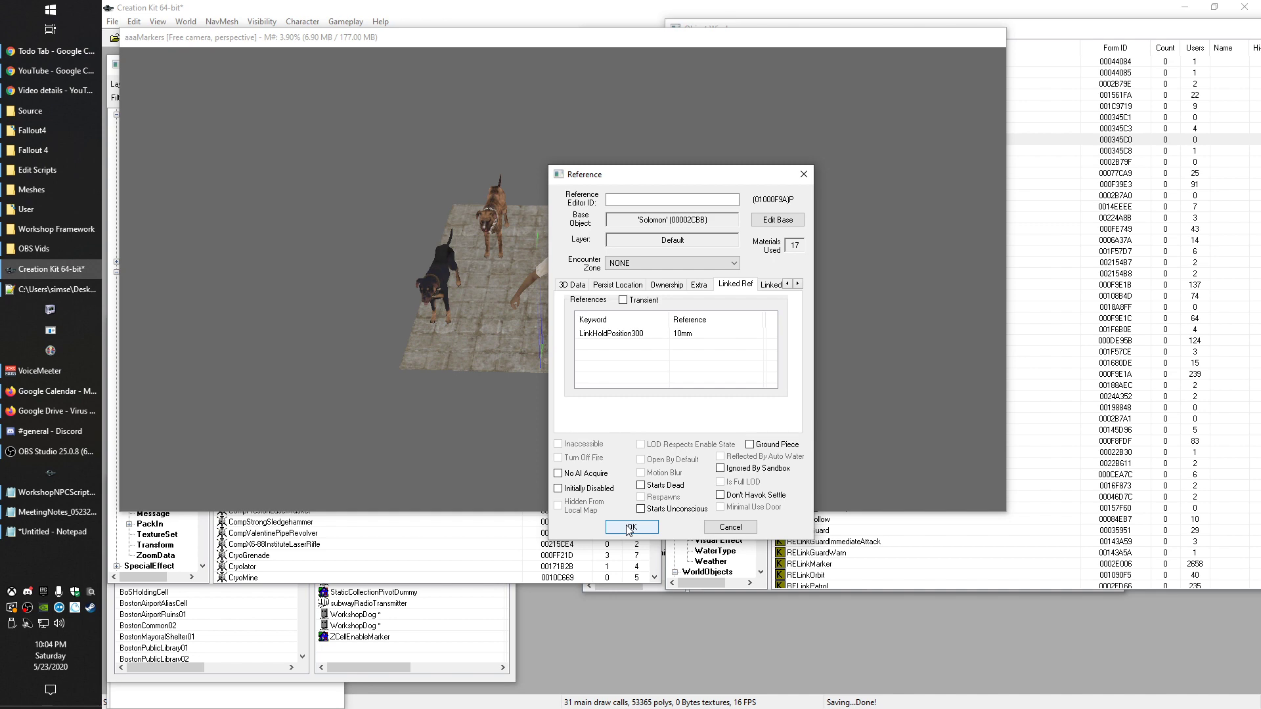
{"action": "left_click", "coordinate": [630, 527]}
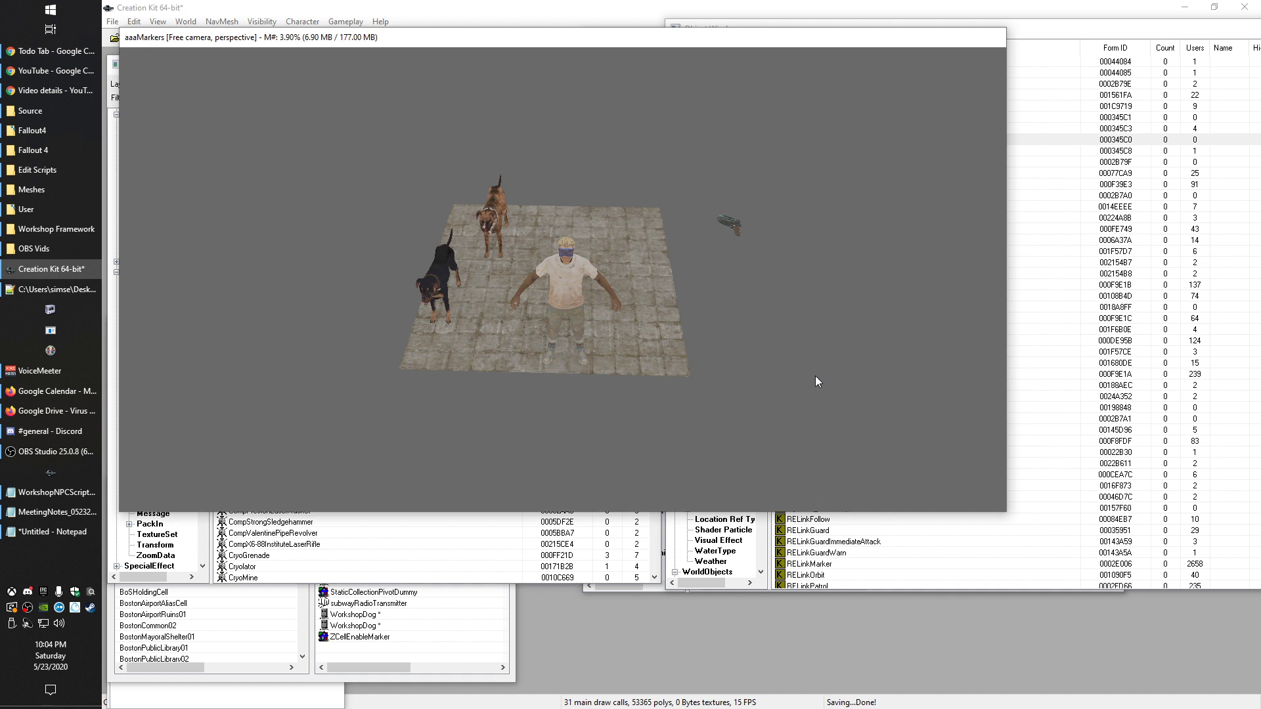
{"action": "left_click", "coordinate": [436, 289]}
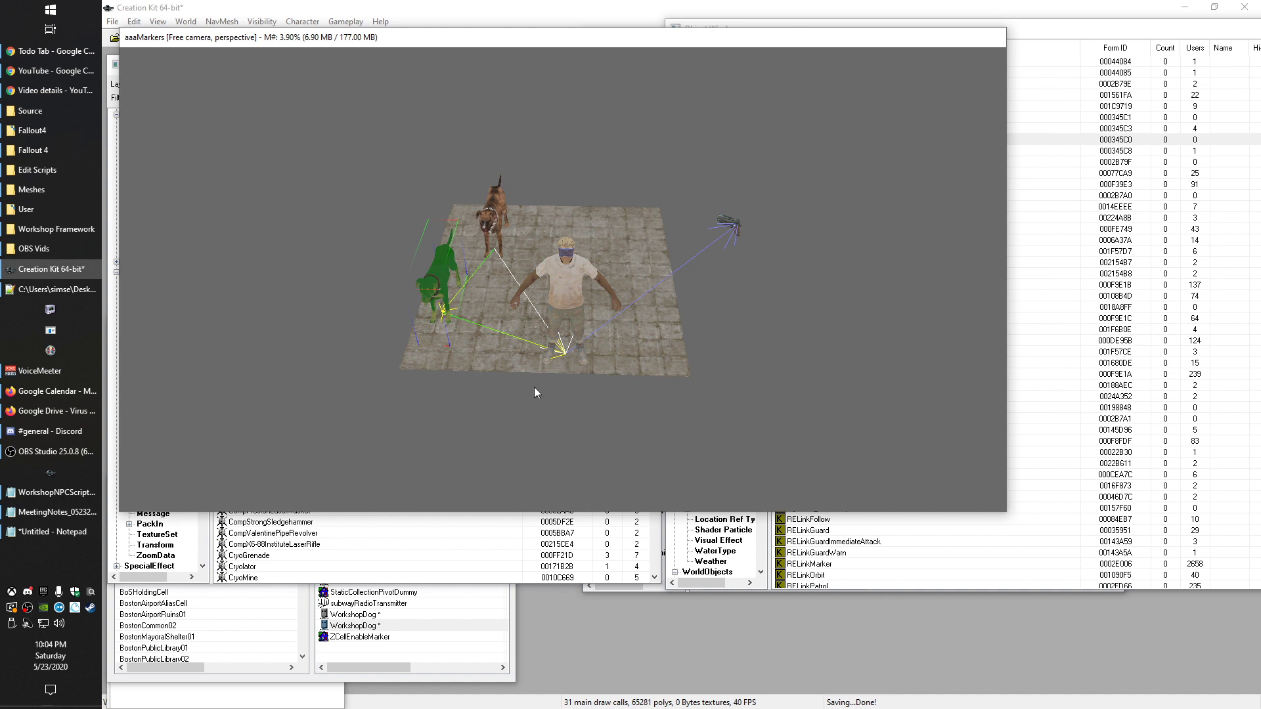
{"action": "left_click", "coordinate": [494, 212]}
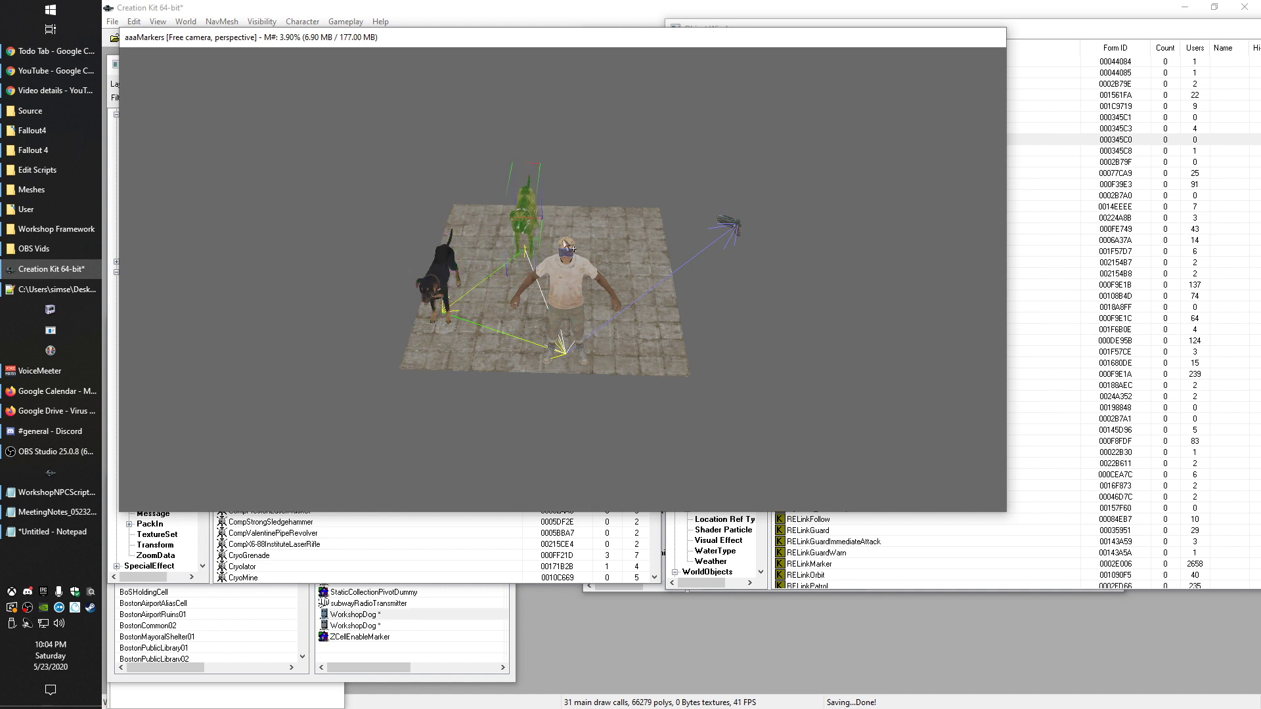
{"action": "left_click", "coordinate": [717, 180]}
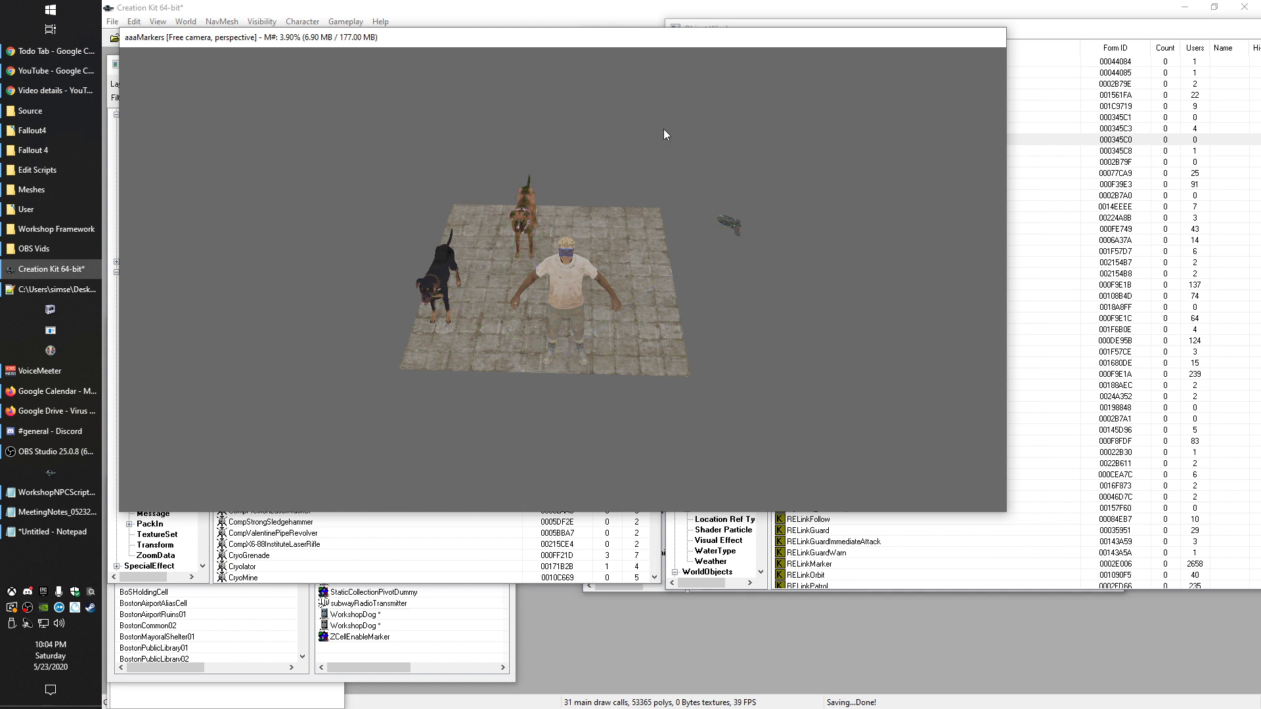
{"action": "mouse_move", "coordinate": [693, 31]}
{"action": "left_mouse_down"}
{"action": "mouse_move", "coordinate": [711, 132]}
{"action": "mouse_move", "coordinate": [694, 54]}
{"action": "left_mouse_up"}
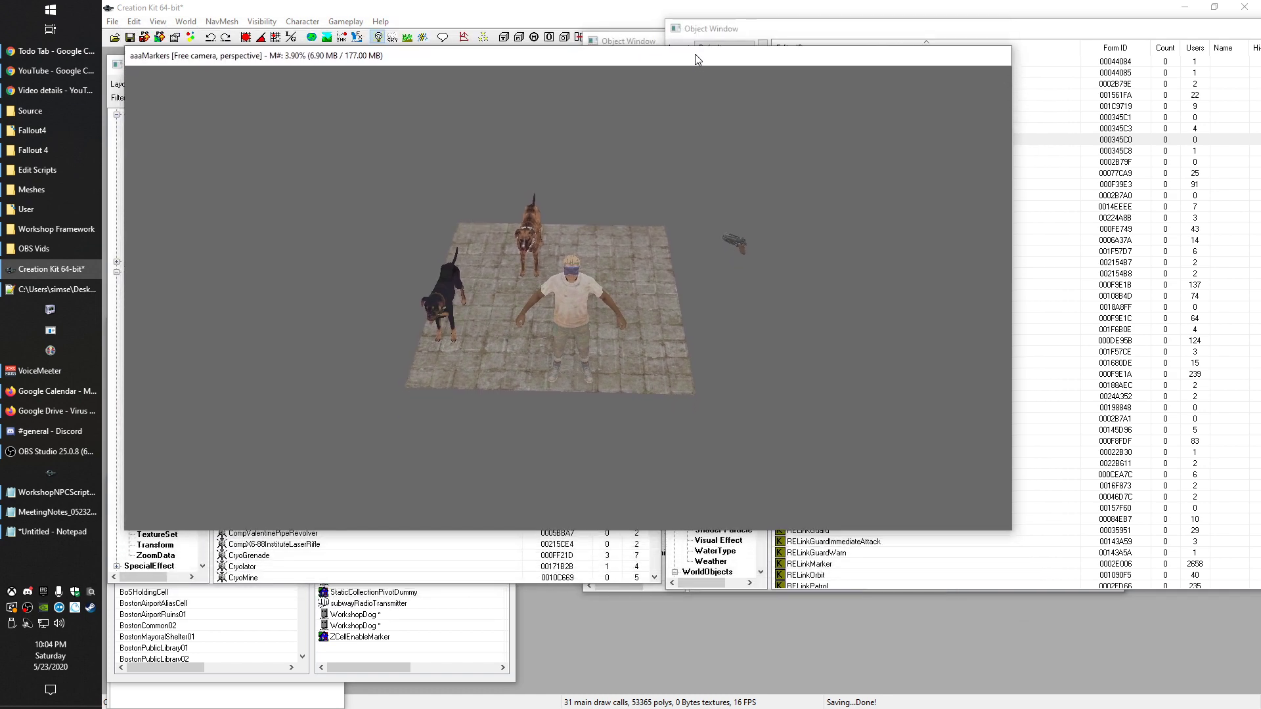